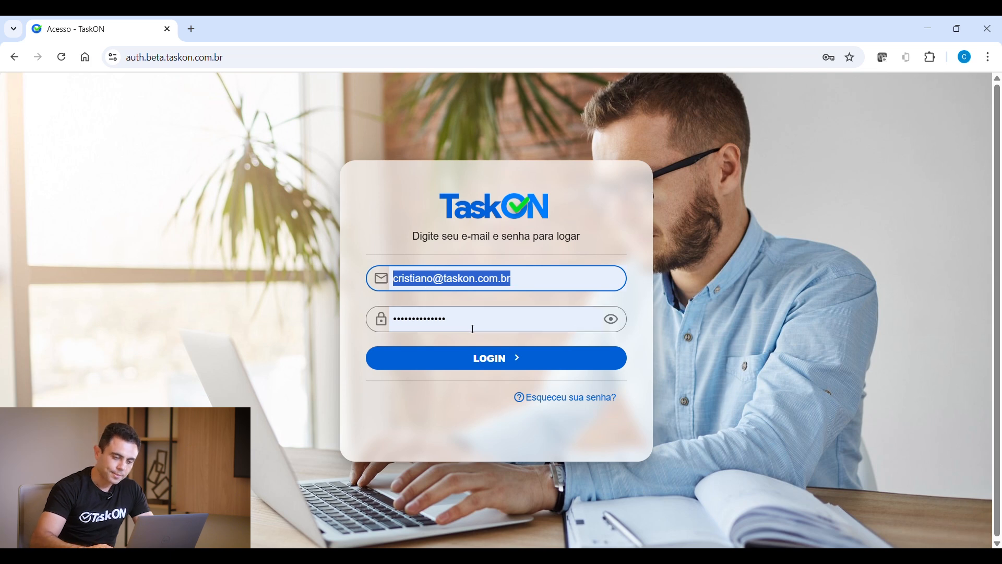
# Log in to TaskON and dismiss Chrome's password warning
pyautogui.press('Return')
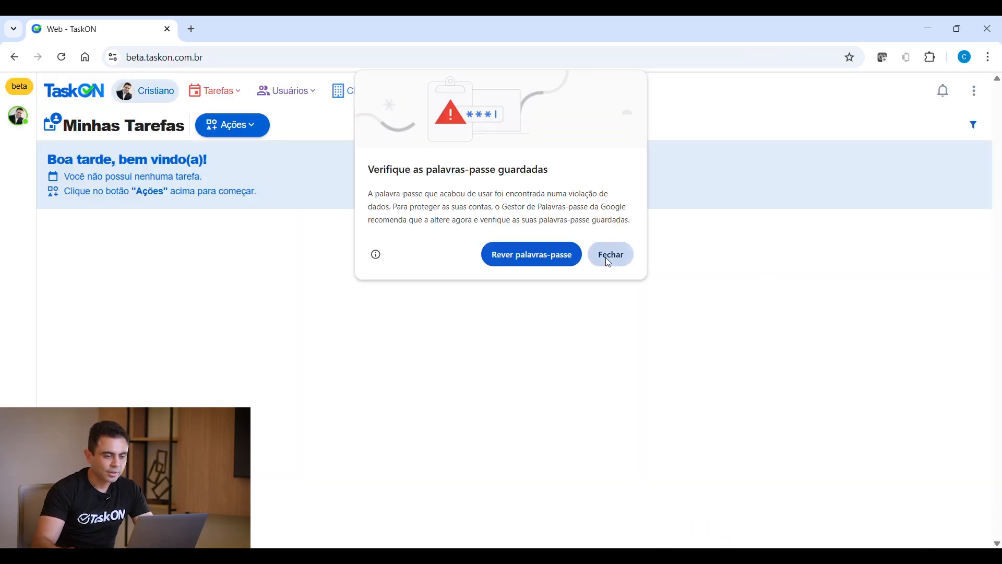
pyautogui.click(609, 263)
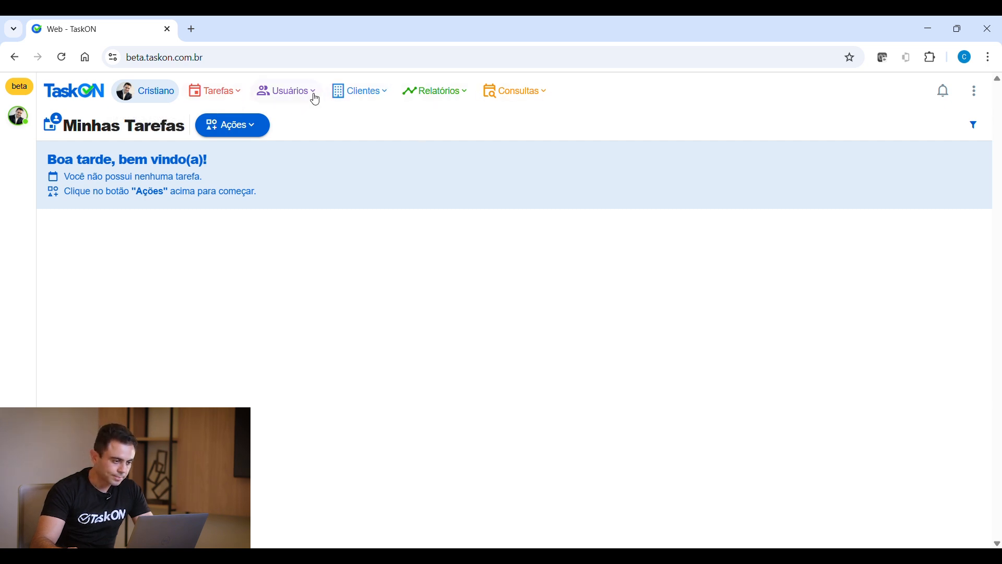
# Go to the Departamentos page through the Usuários menu
pyautogui.click(299, 99)
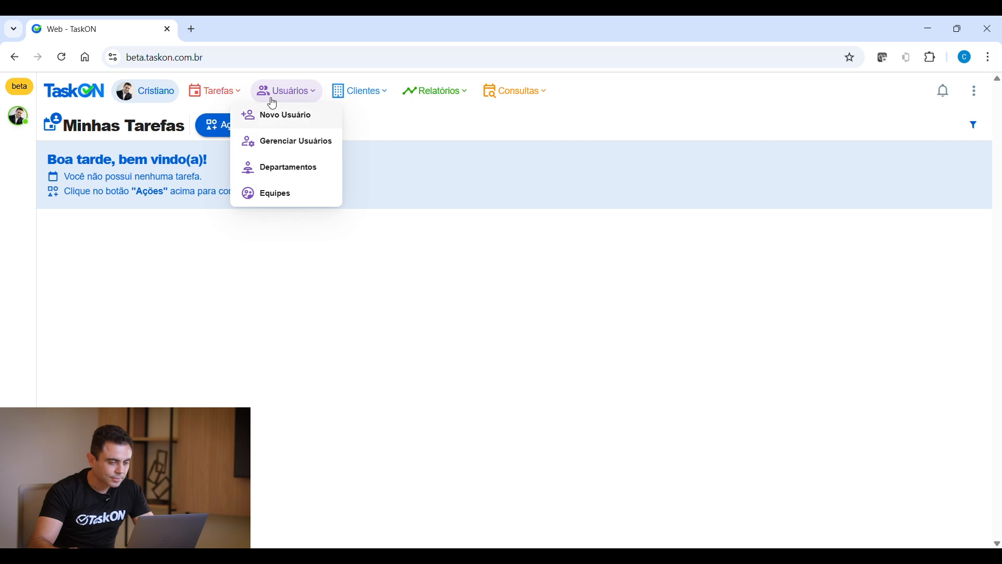
pyautogui.click(290, 172)
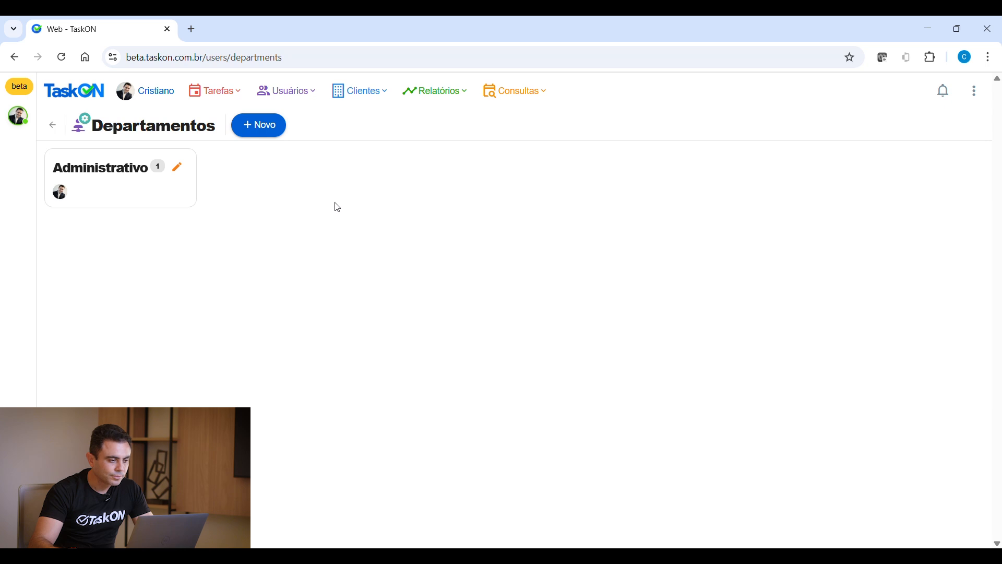
# Create a new department named 'Contabil'
pyautogui.click(264, 131)
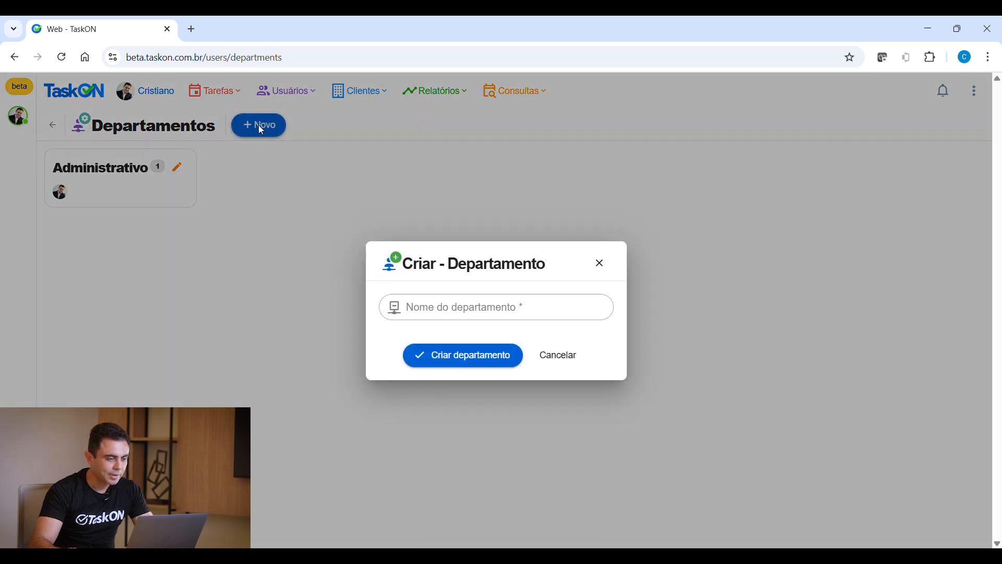
pyautogui.click(477, 306)
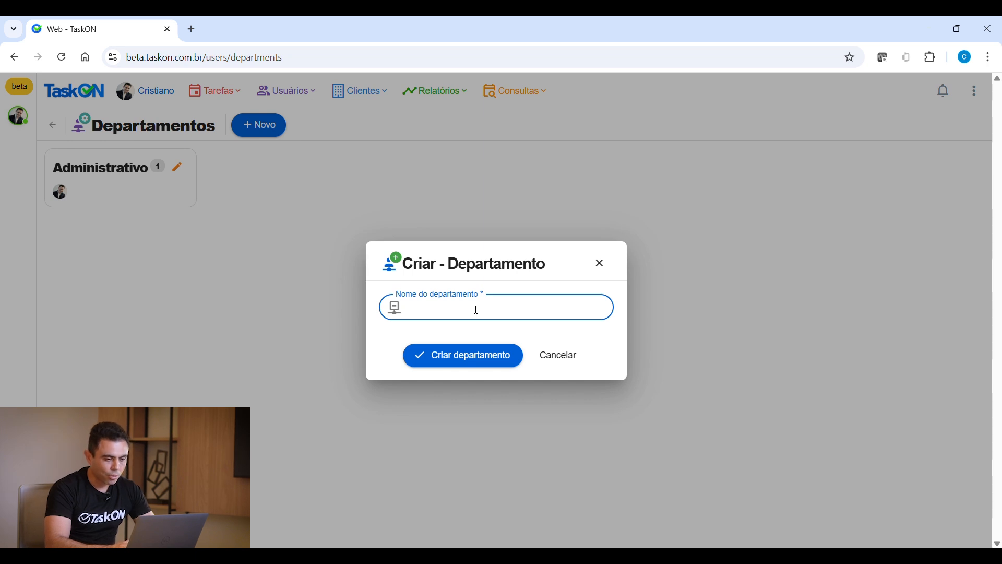
pyautogui.write('Contab')
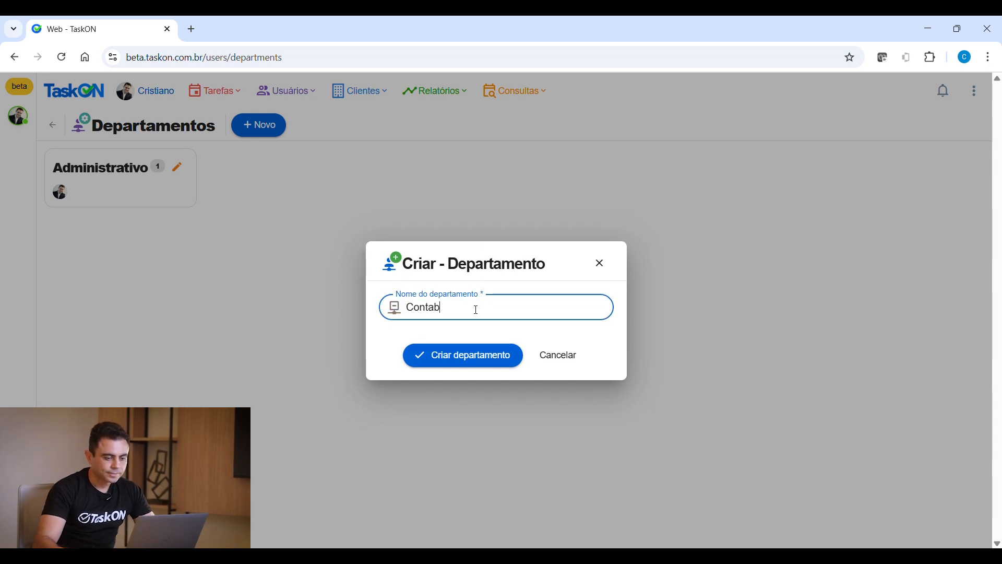
pyautogui.write('il')
pyautogui.click(470, 357)
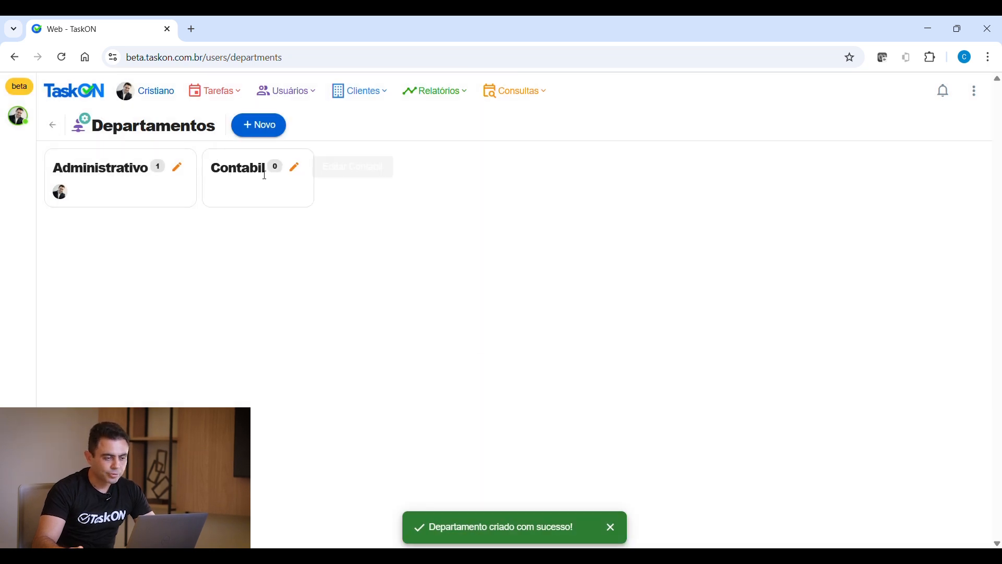
# Create a new department named 'Fiscal'
pyautogui.click(269, 137)
pyautogui.click(431, 313)
pyautogui.write('Fiscal')
pyautogui.click(458, 355)
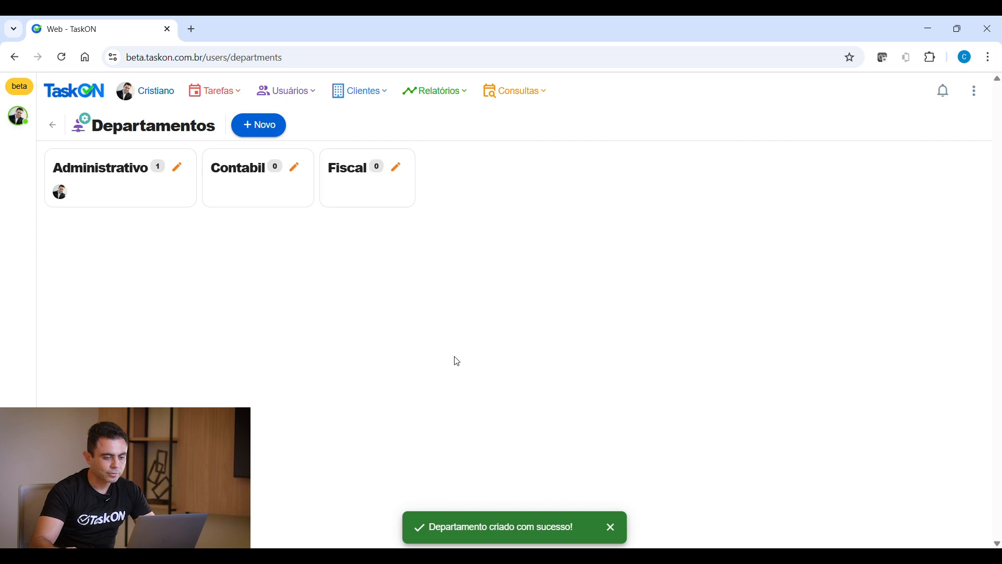
pyautogui.click(269, 132)
# Create the 'Departamento Pessoal' department, then a 'Financeiro' department
pyautogui.click(470, 318)
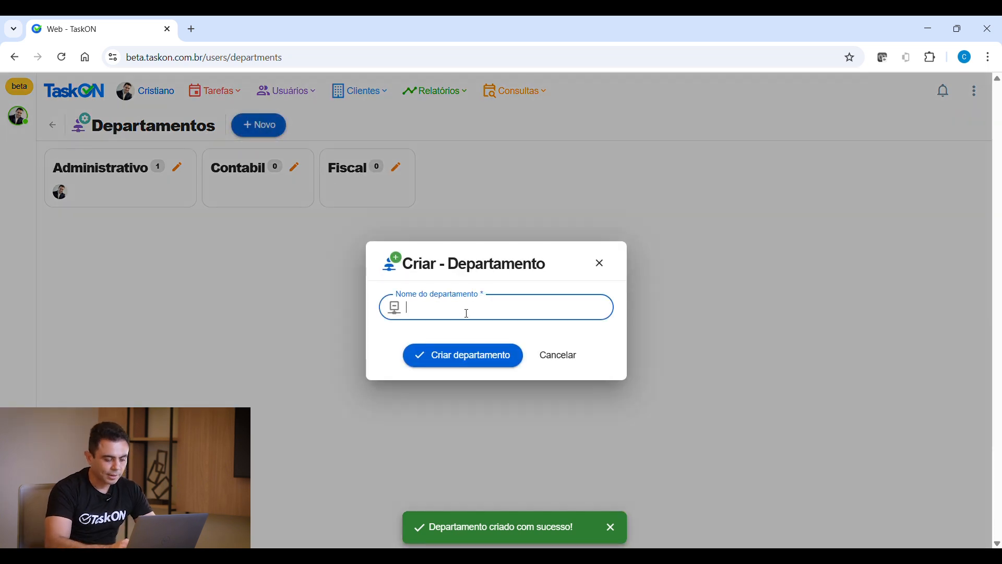
pyautogui.write('Dea')
pyautogui.write('artamen')
pyautogui.write('to Pessoal')
pyautogui.click(455, 369)
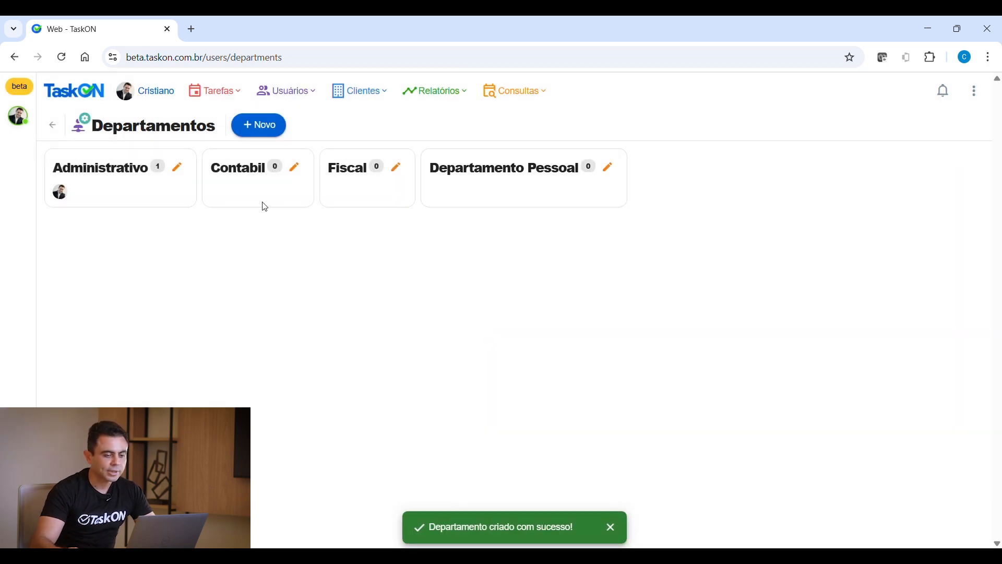
pyautogui.click(264, 130)
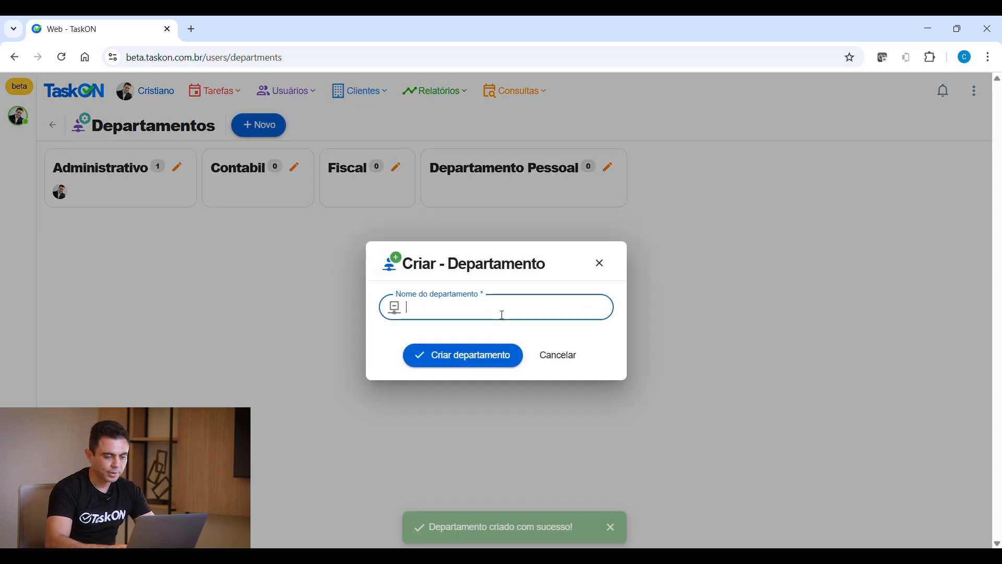
pyautogui.write('Financeiro')
pyautogui.click(490, 366)
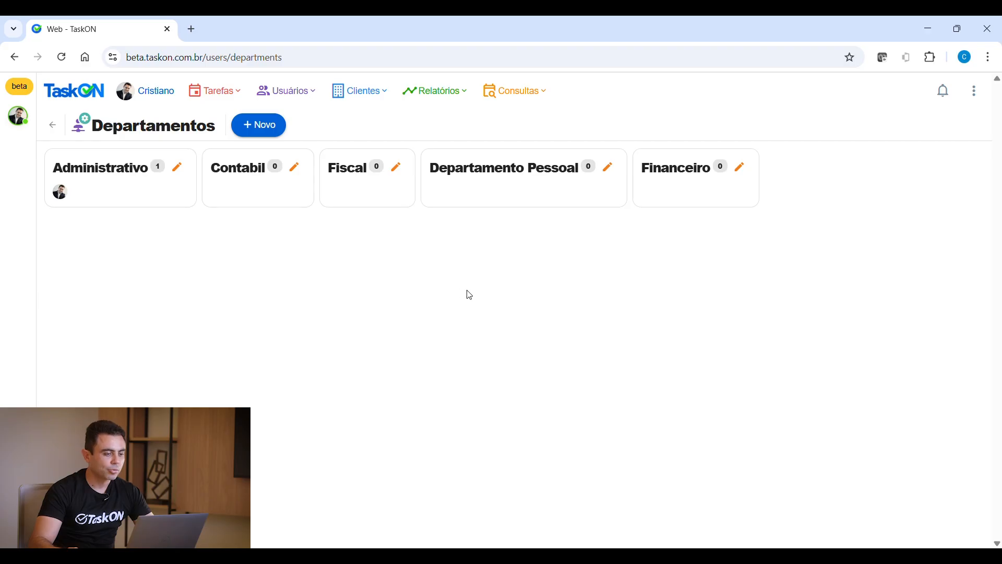
# Open a new user form and enter the user's first name and surname, skipping CPF
pyautogui.click(285, 99)
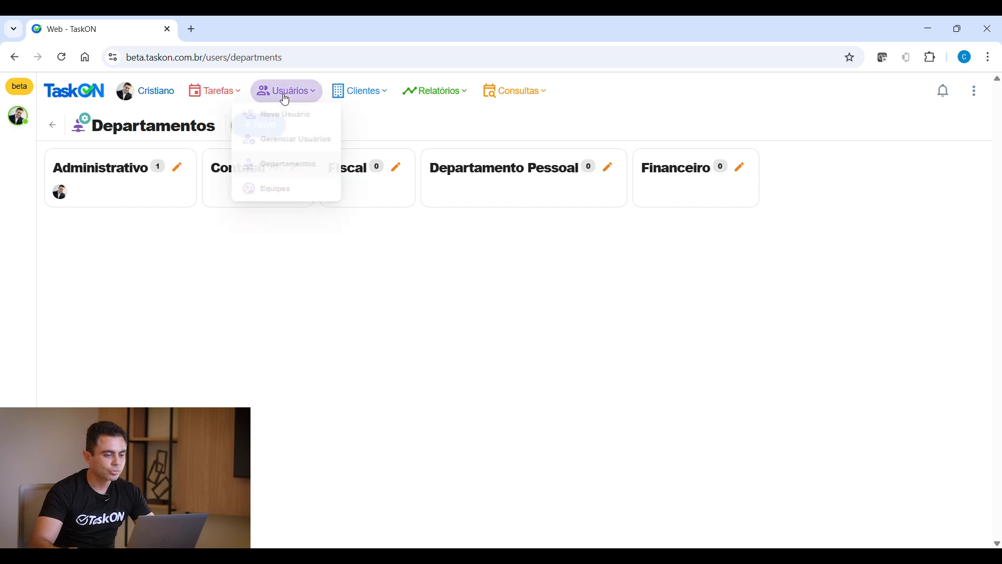
pyautogui.click(290, 117)
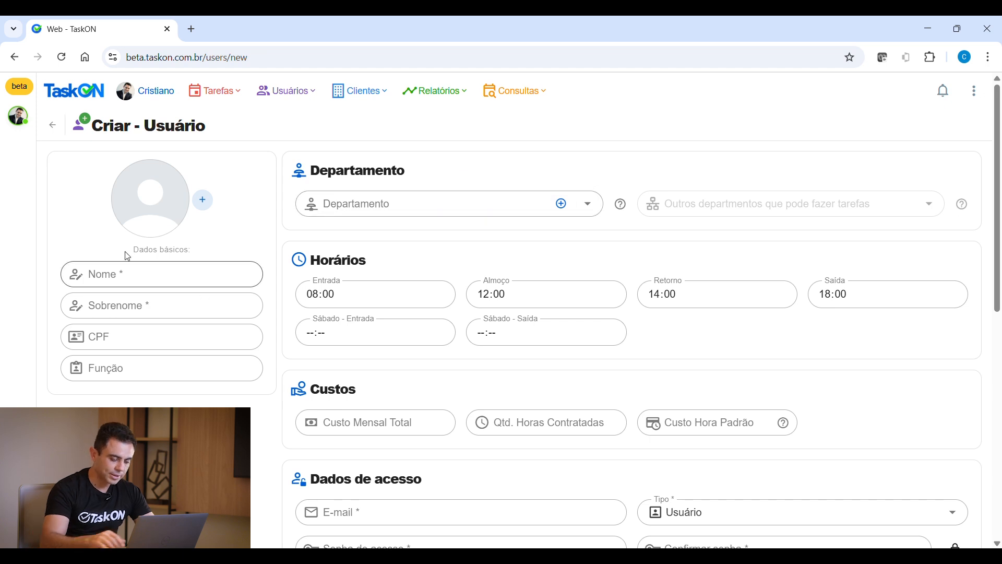
pyautogui.click(138, 283)
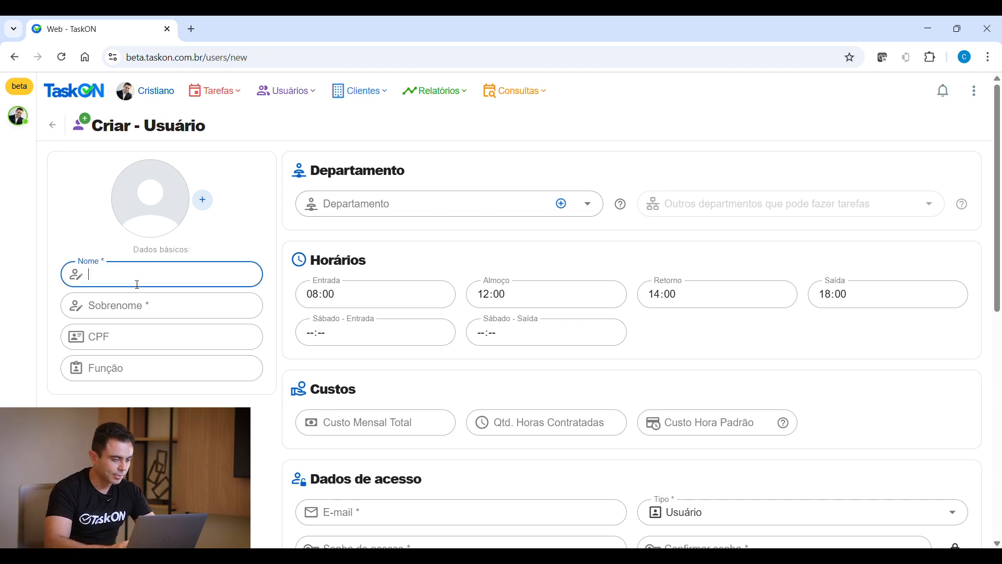
pyautogui.write('Funalo')
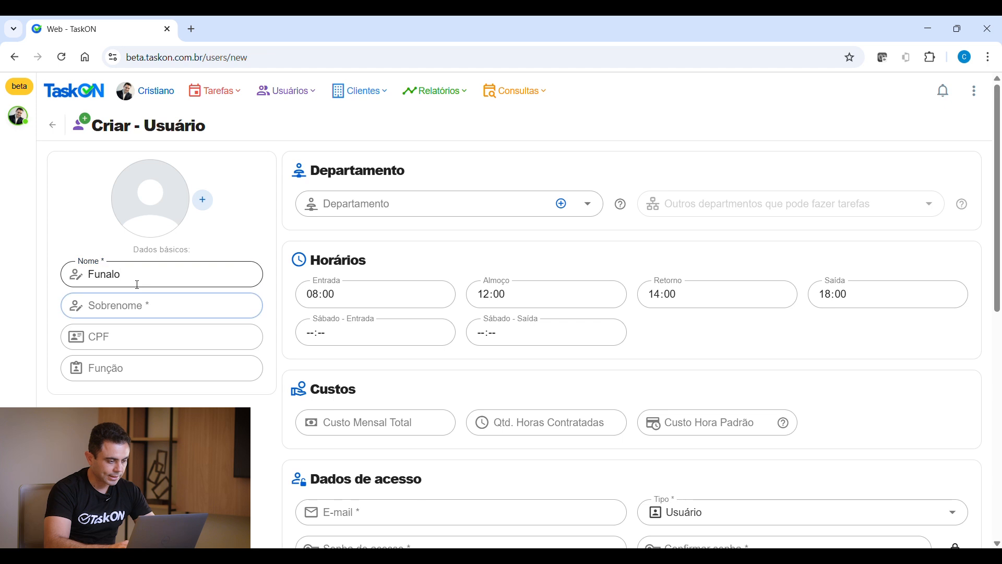
pyautogui.press('Tab')
pyautogui.write('de t')
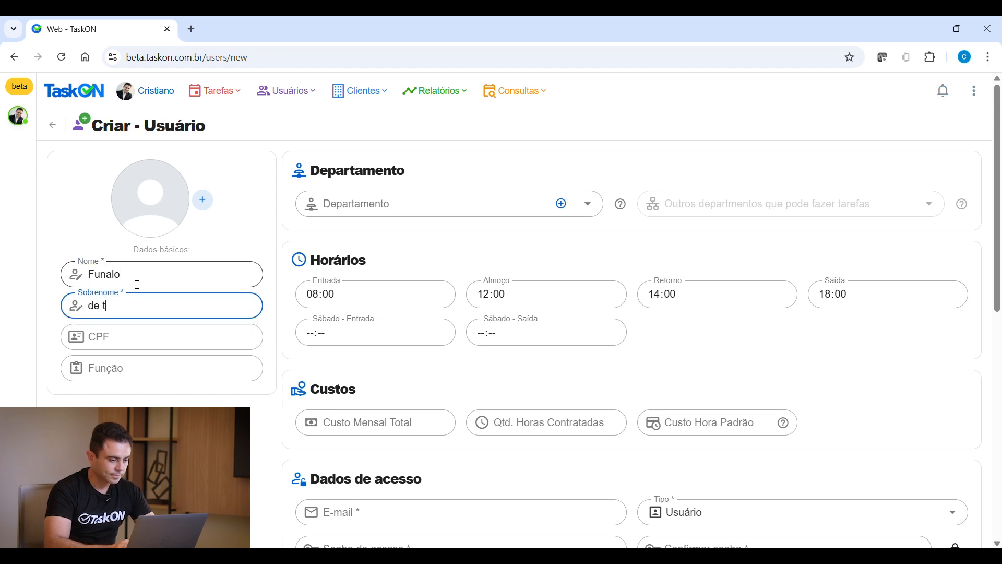
pyautogui.press('Tab')
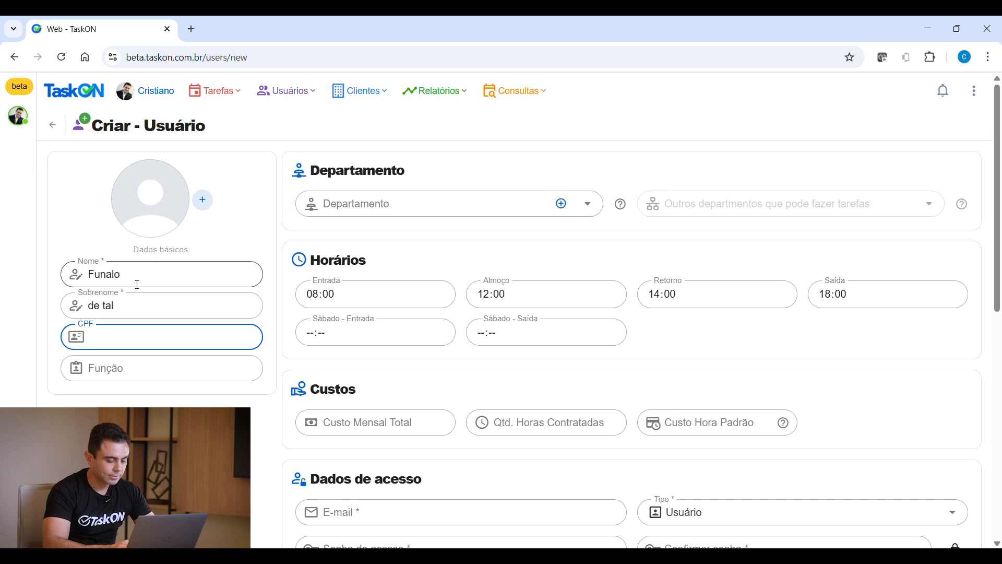
pyautogui.press('Tab')
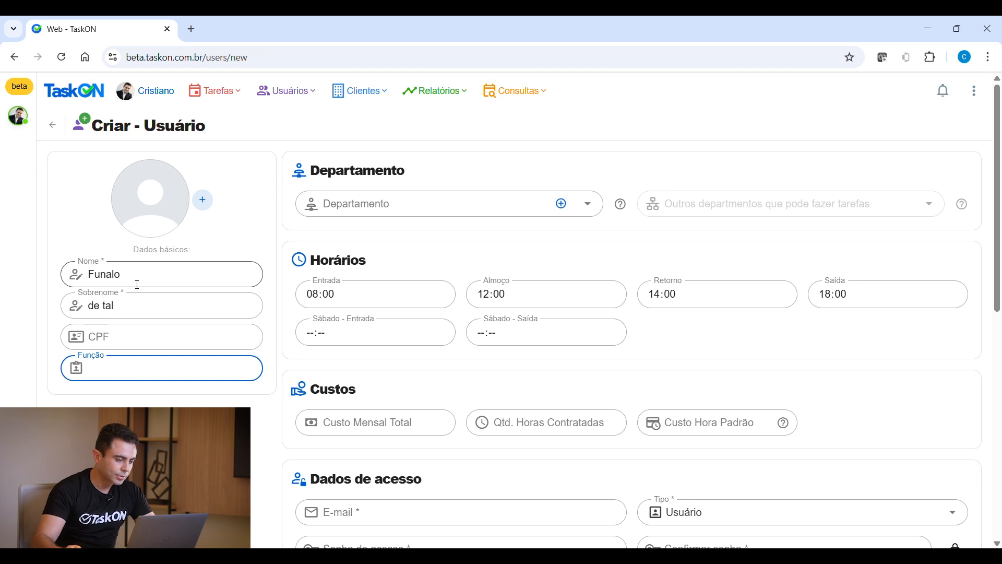
# Correct the misspelled first name and fill in the Analista Fiscal role
pyautogui.moveTo(138, 285); pyautogui.dragTo(80, 285)
pyautogui.write('Ful')
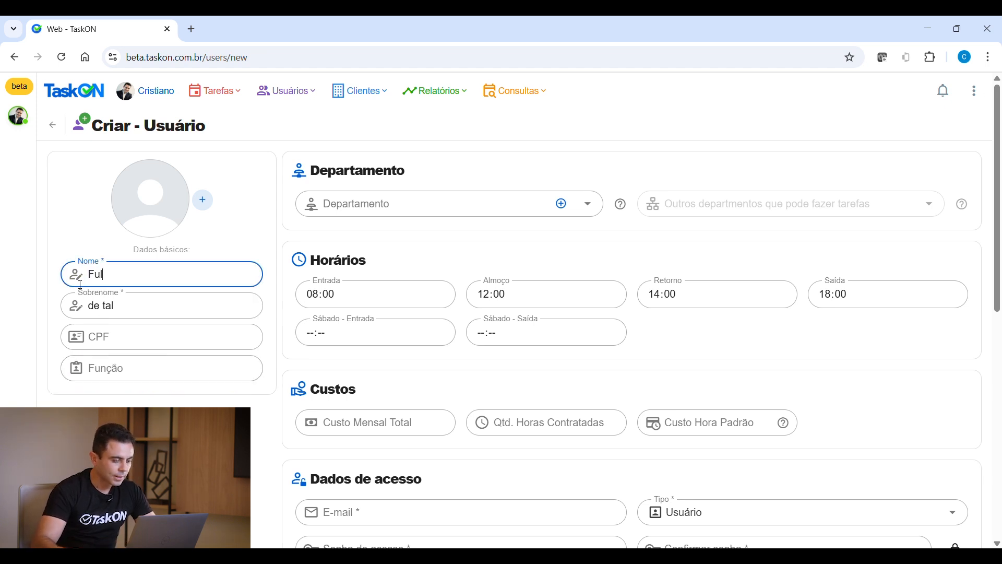
pyautogui.write('ano')
pyautogui.click(123, 368)
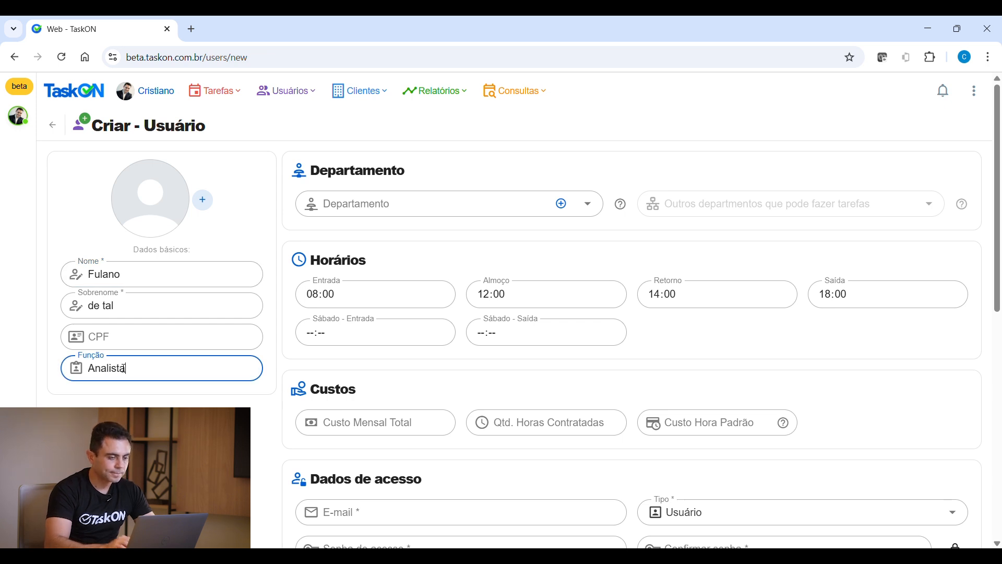
pyautogui.click(418, 207)
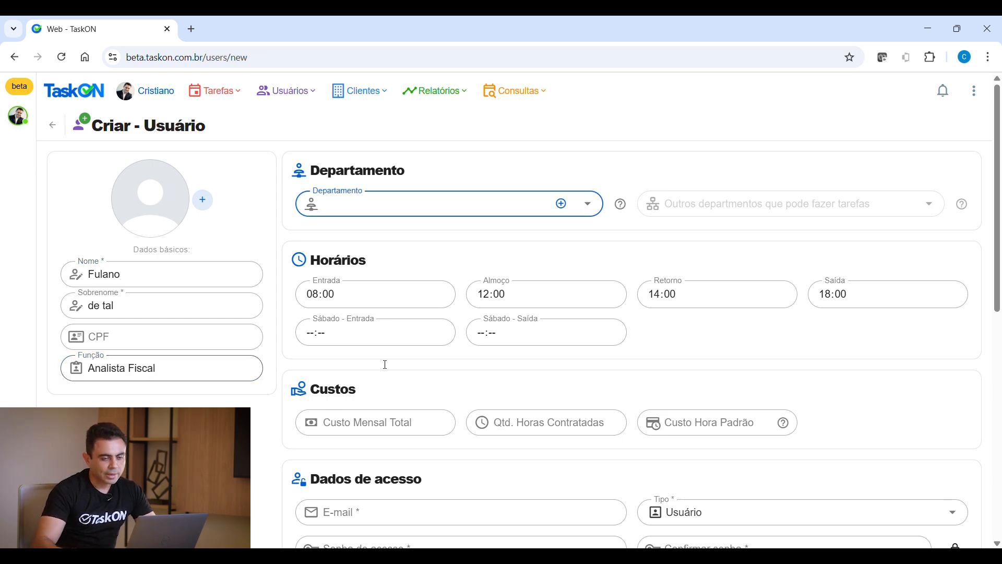
# Cancel adding a department from the user form and reopen the Departamento dropdown
pyautogui.click(588, 204)
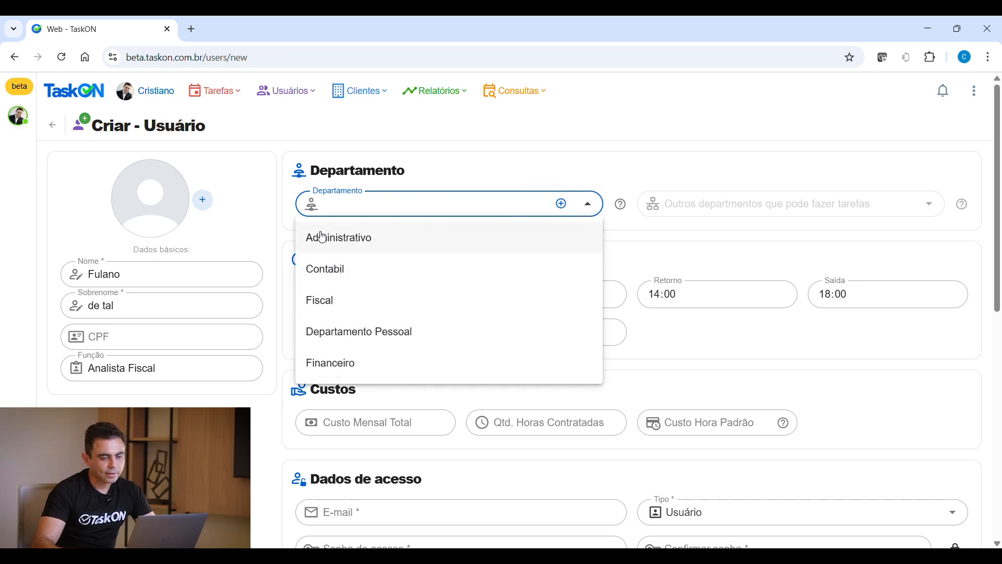
pyautogui.click(476, 174)
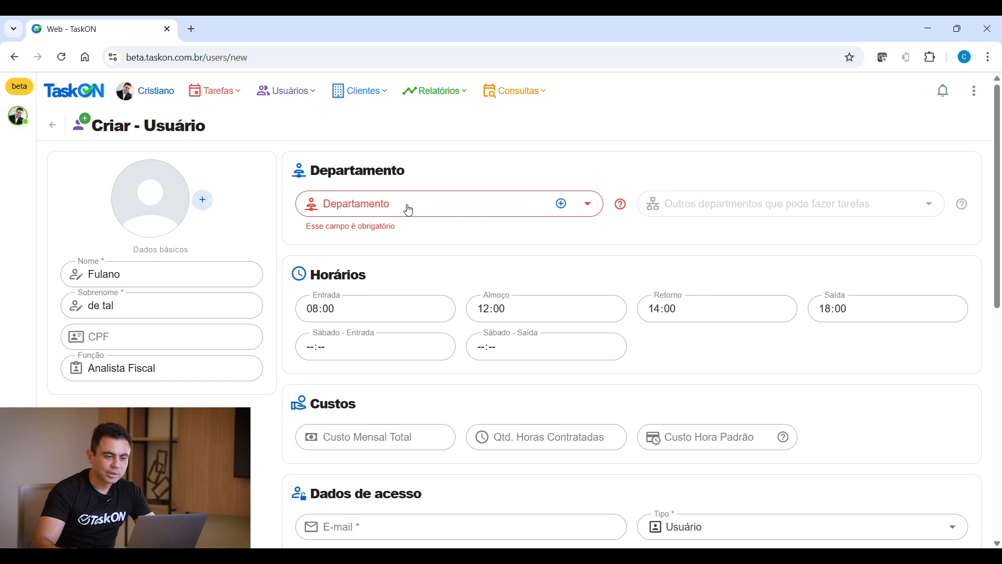
pyautogui.click(563, 205)
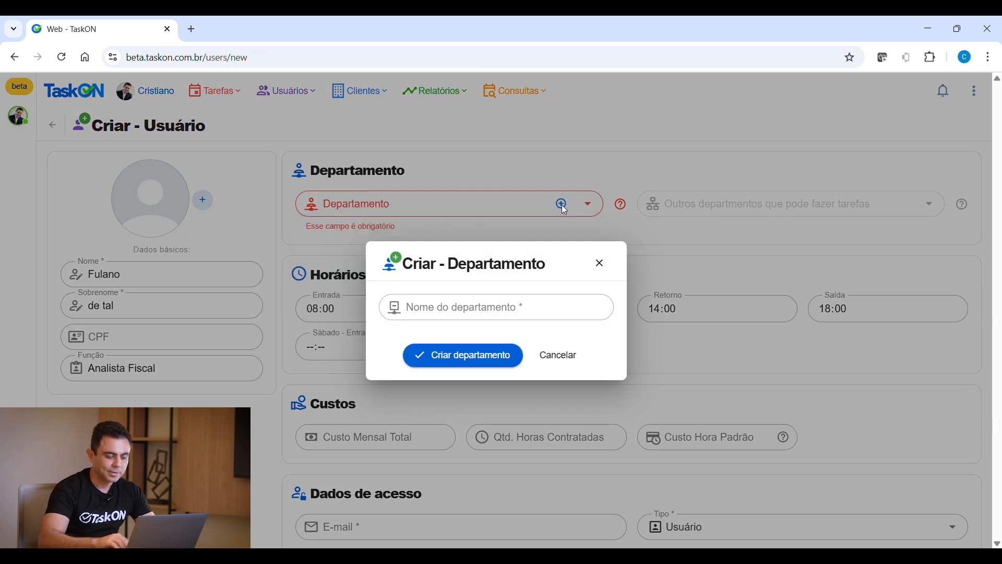
pyautogui.click(433, 319)
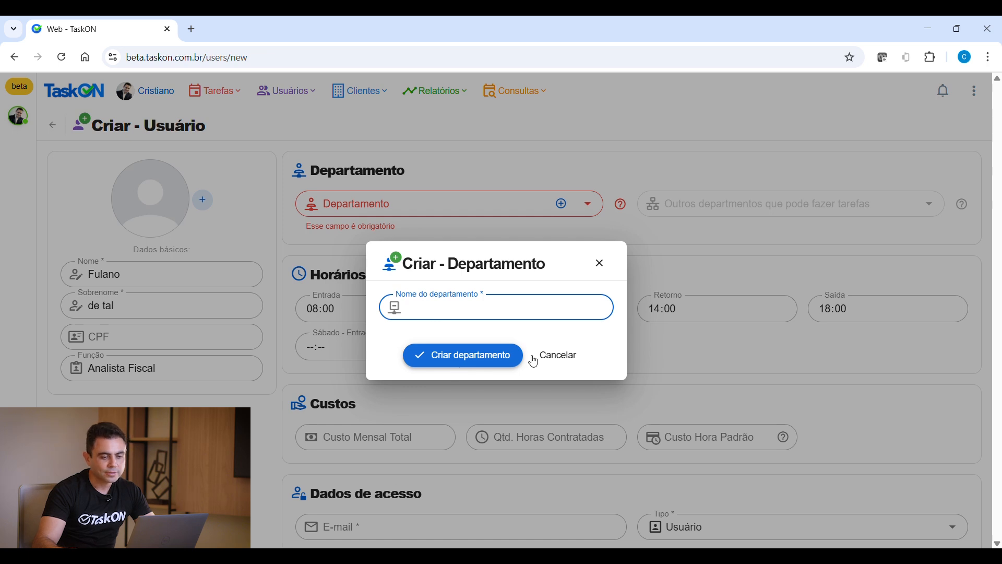
pyautogui.click(558, 356)
pyautogui.click(590, 206)
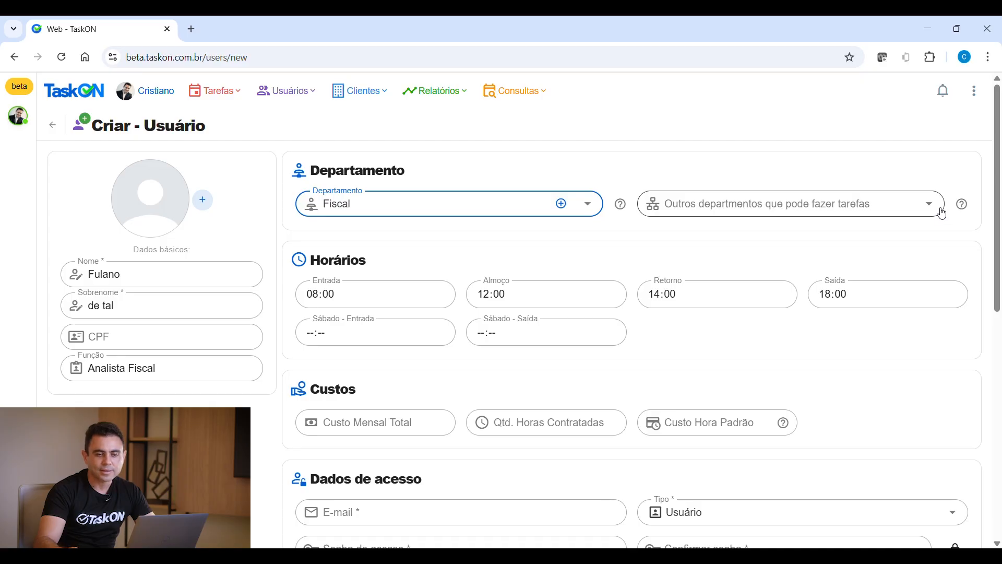
# With Fiscal as department, open the Outros departamentos que pode fazer tarefas list
pyautogui.click(939, 214)
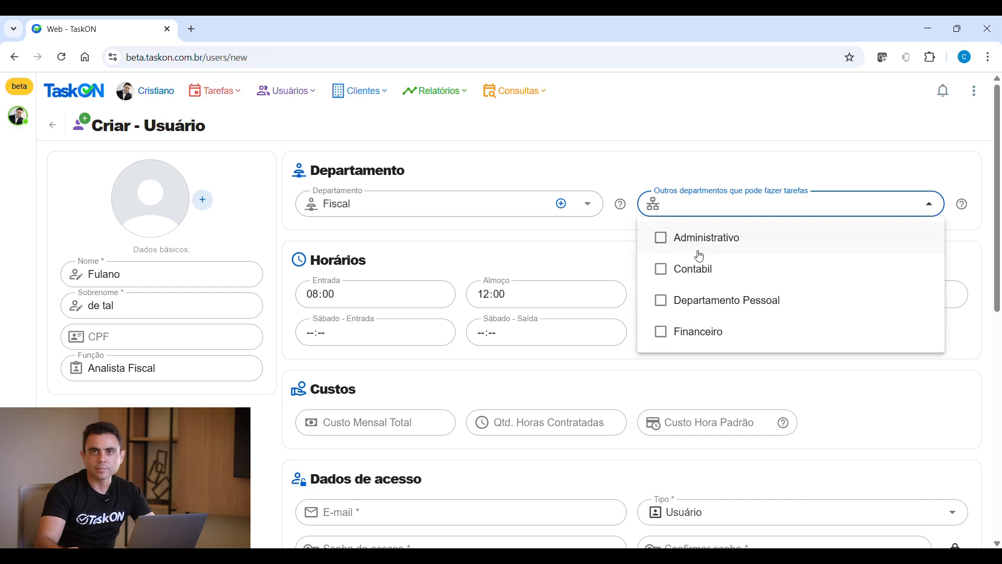
# Tick then untick Contabil so Fiscal remains the only department, and close the list
pyautogui.click(701, 281)
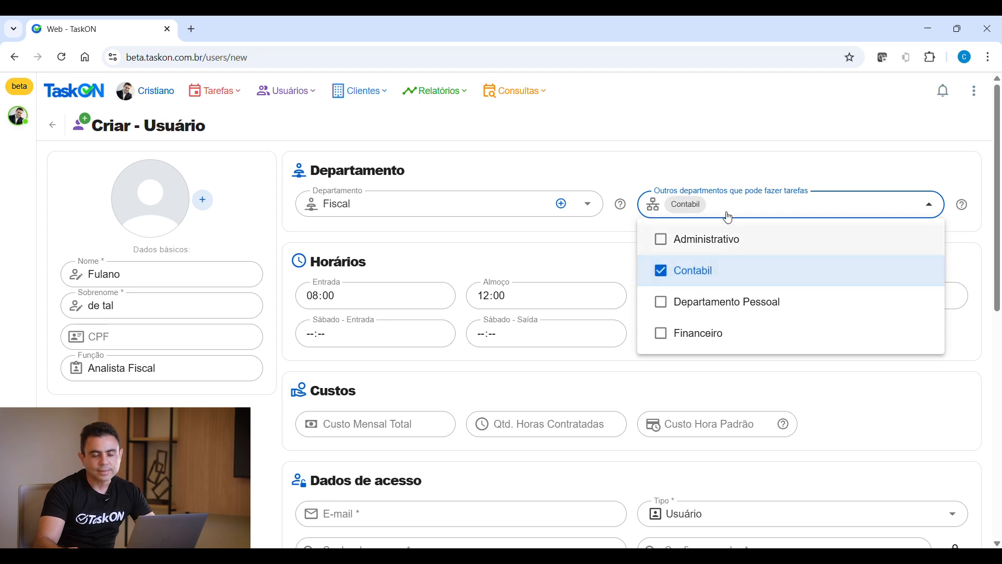
pyautogui.click(700, 279)
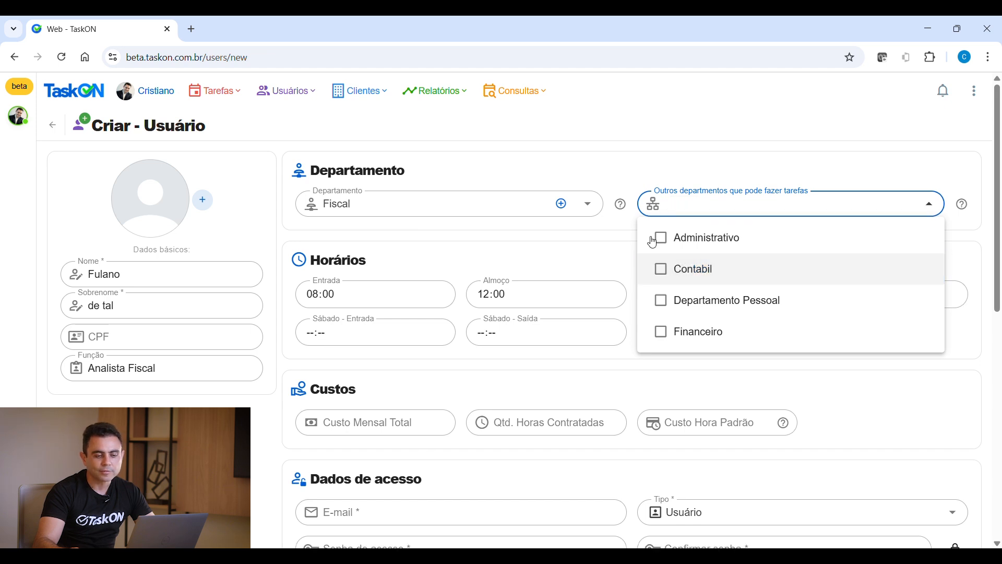
pyautogui.click(621, 250)
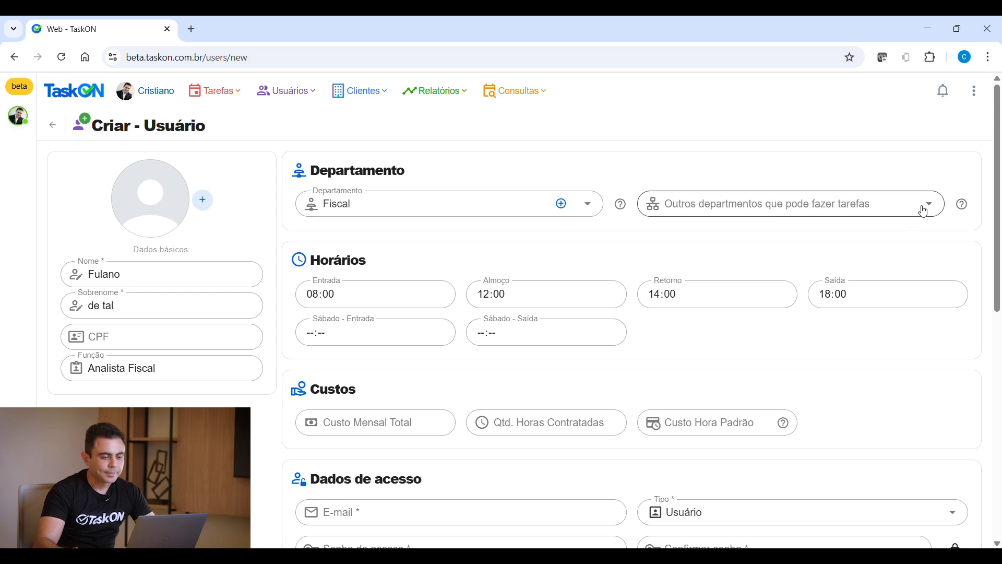
pyautogui.click(307, 302)
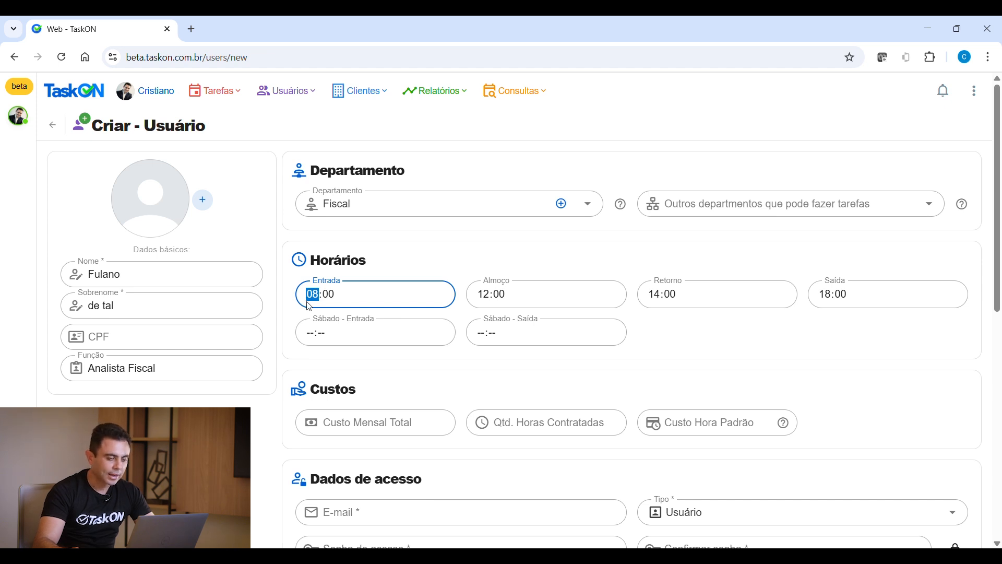
# Check the working hours: Entrada 08:00, Almoço 12:00, Retorno 14:00, Saída 18:00
pyautogui.click(332, 299)
pyautogui.click(533, 306)
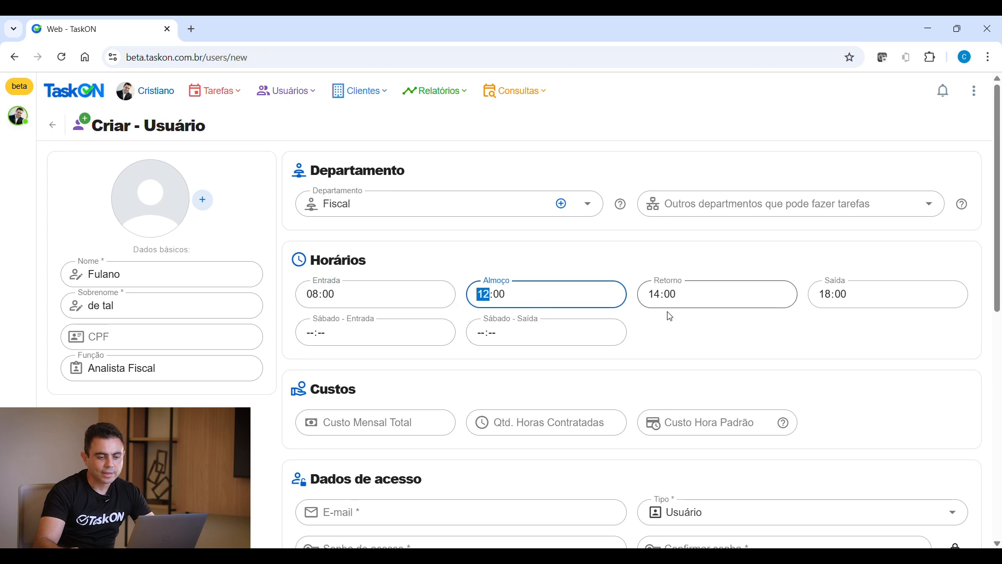
pyautogui.press('Tab')
pyautogui.click(661, 298)
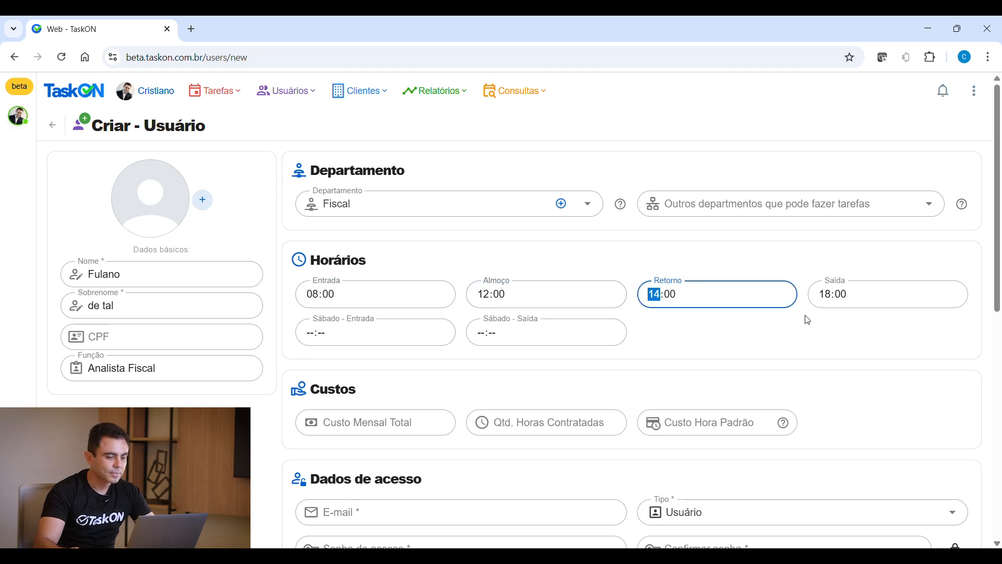
pyautogui.click(833, 297)
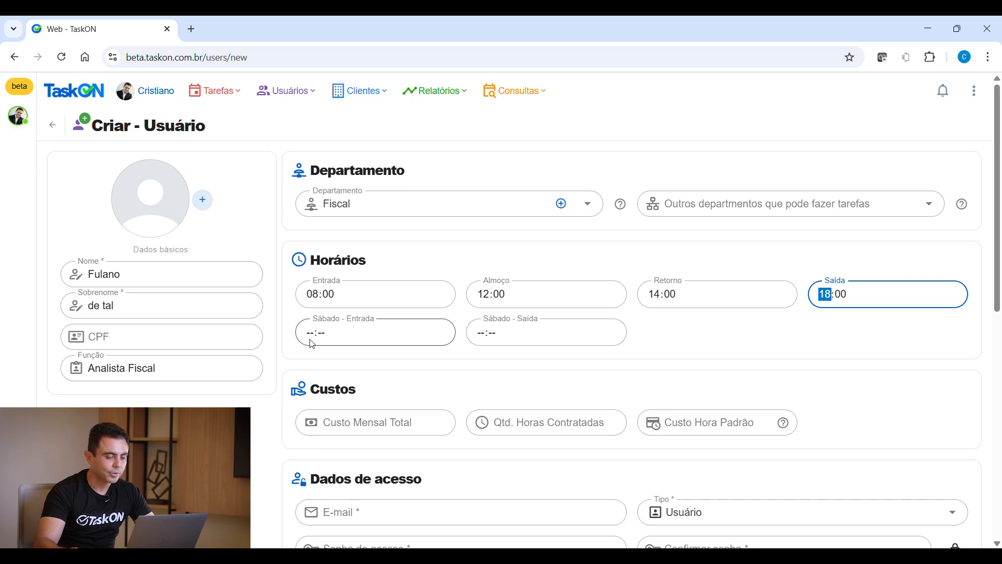
# Enter monthly cost 5.800,00 and 220 contracted hours, giving an hourly cost of 26,36
pyautogui.scroll(-1, 603, 347)
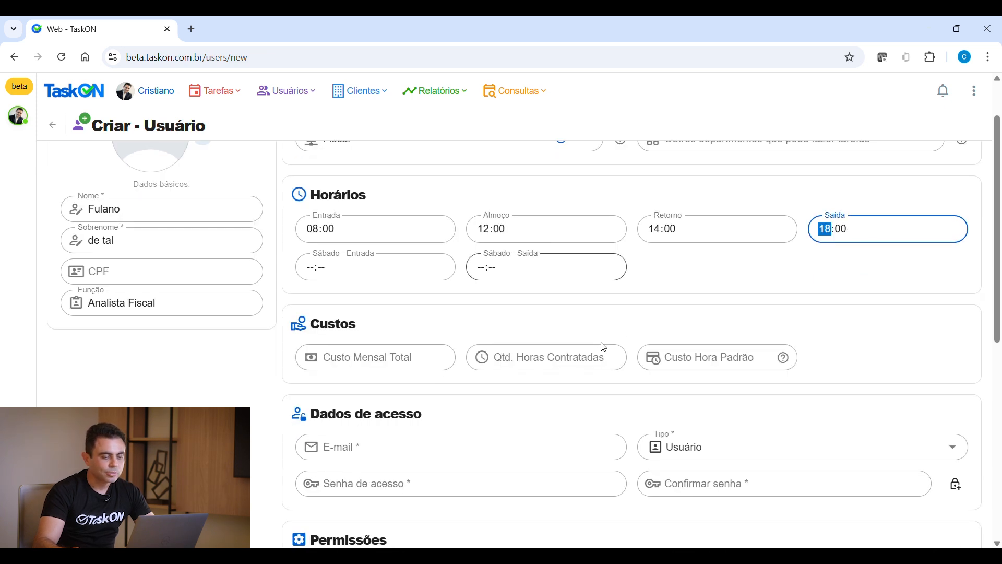
pyautogui.click(342, 363)
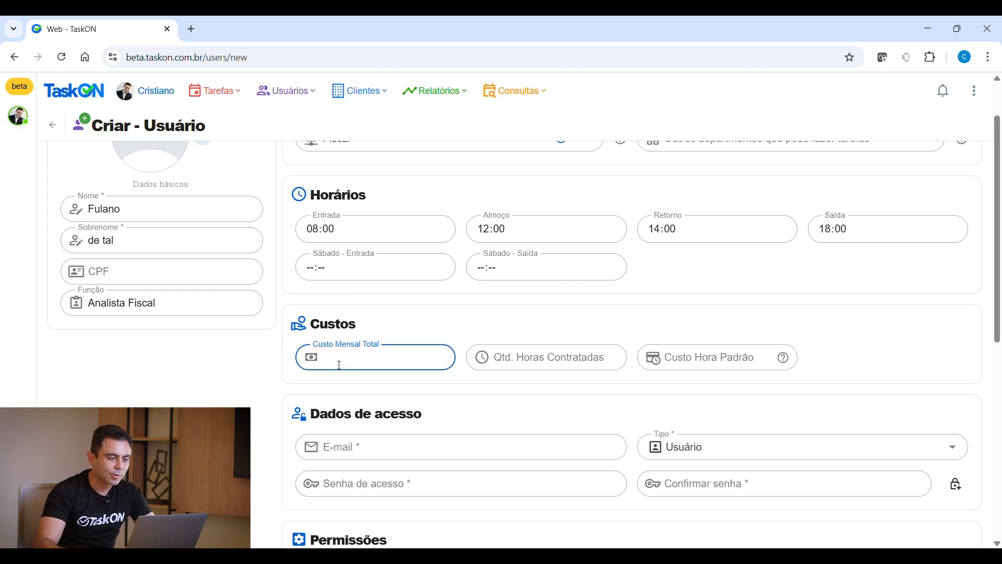
pyautogui.scroll(1, 340, 365)
pyautogui.write('80')
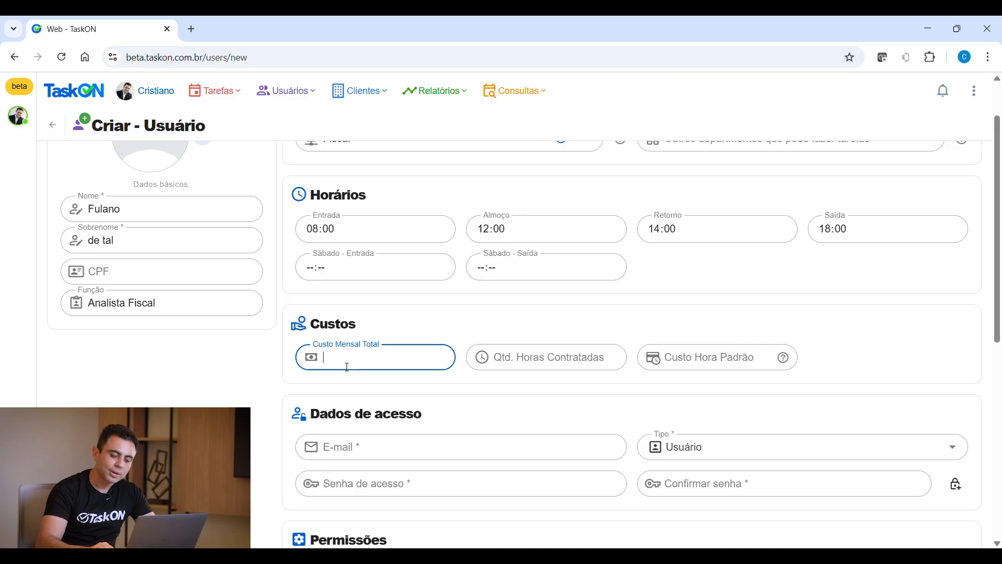
pyautogui.write('5.800,00')
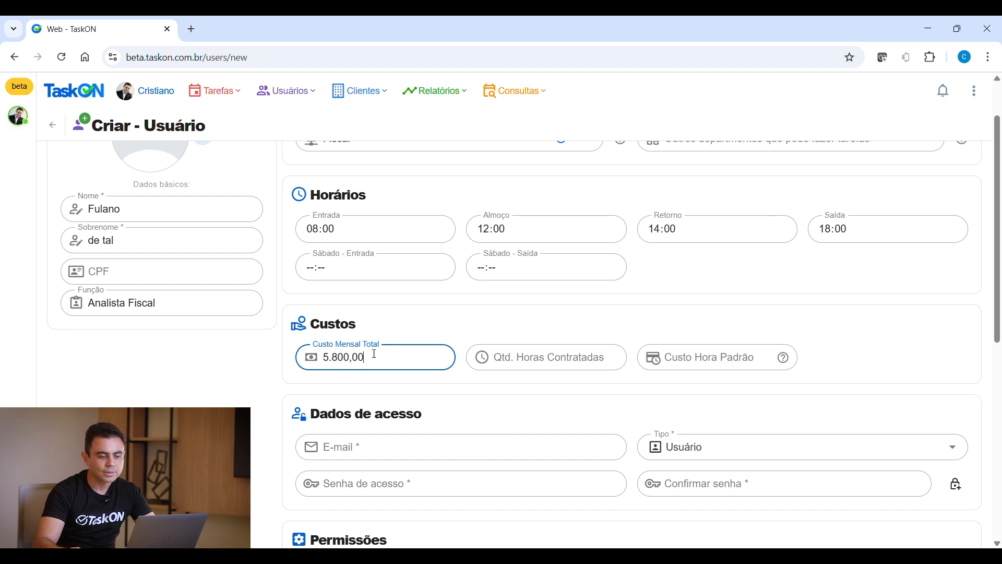
pyautogui.press('Tab')
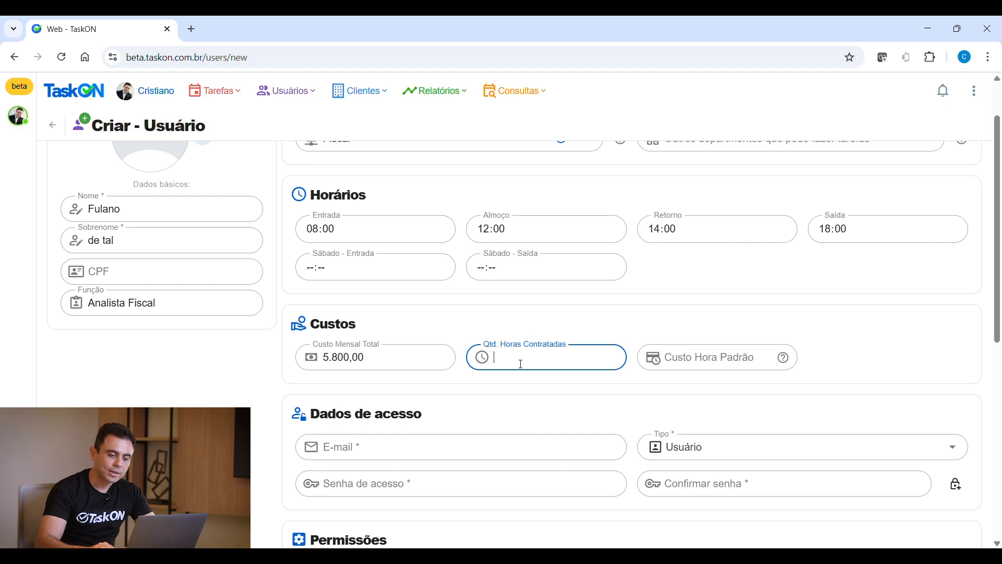
pyautogui.write('220')
pyautogui.press('Tab')
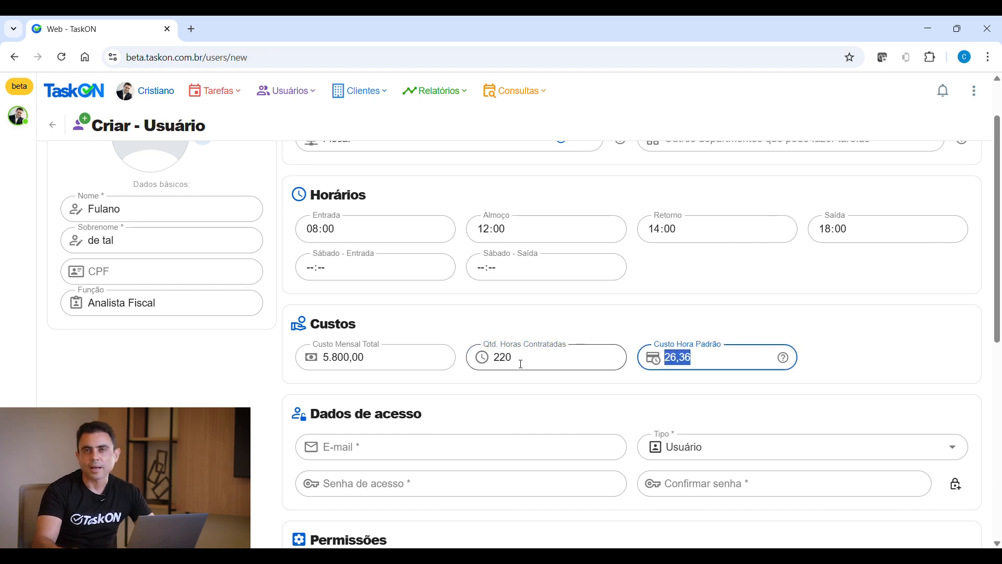
pyautogui.click(521, 364)
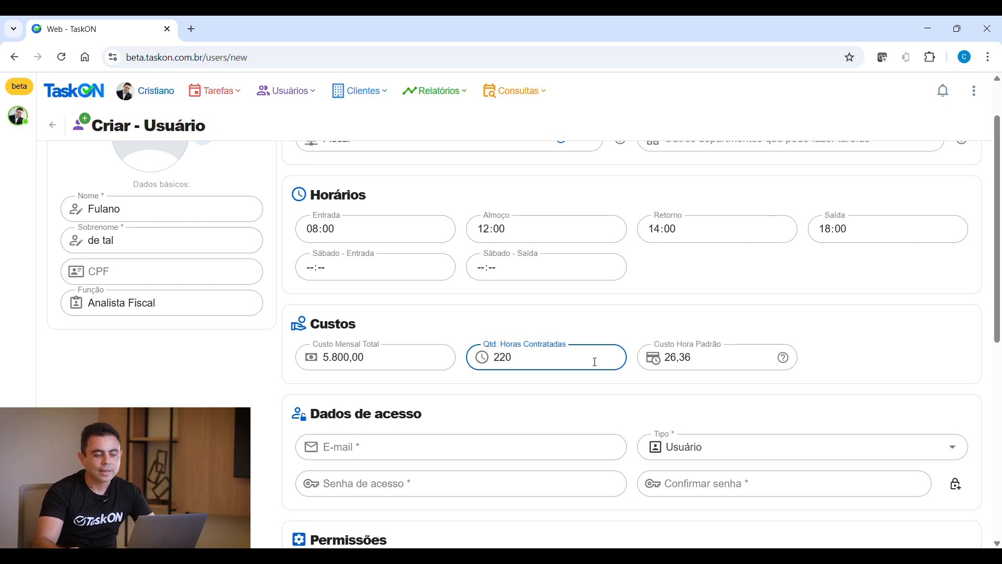
pyautogui.moveTo(525, 363); pyautogui.dragTo(480, 360)
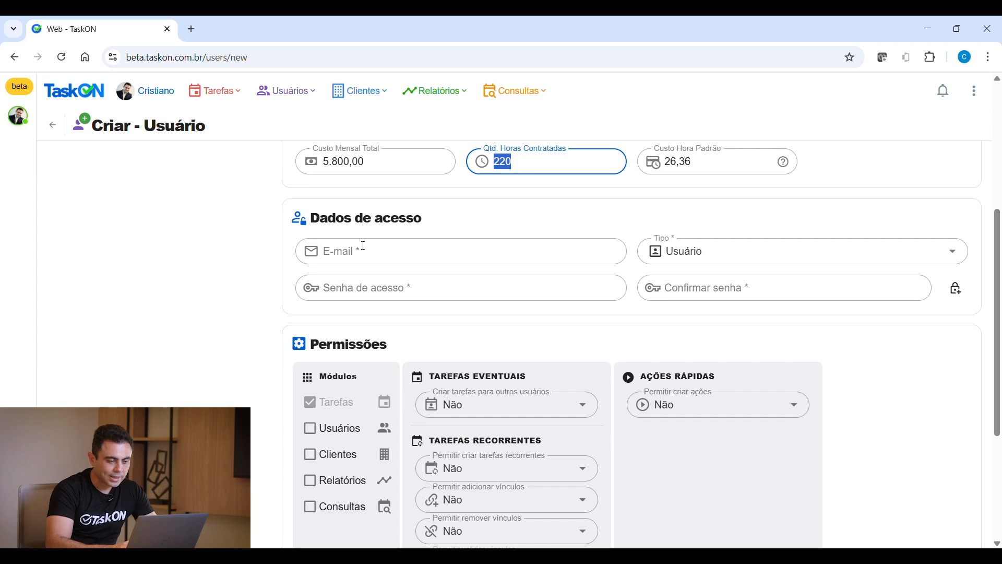
# Enter the user's login e-mail and keep the user type as Usuário
pyautogui.click(373, 254)
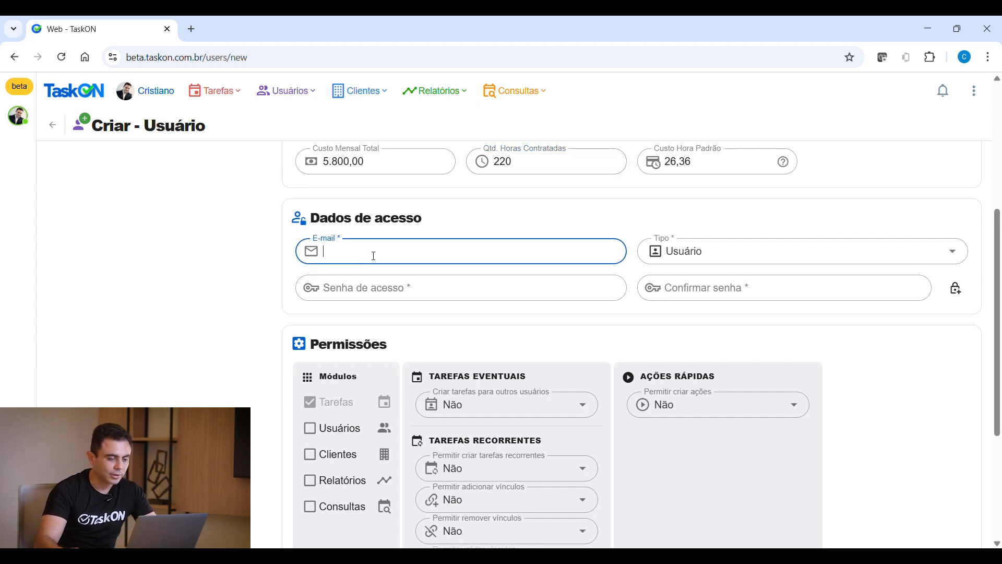
pyautogui.scroll(4, 373, 256)
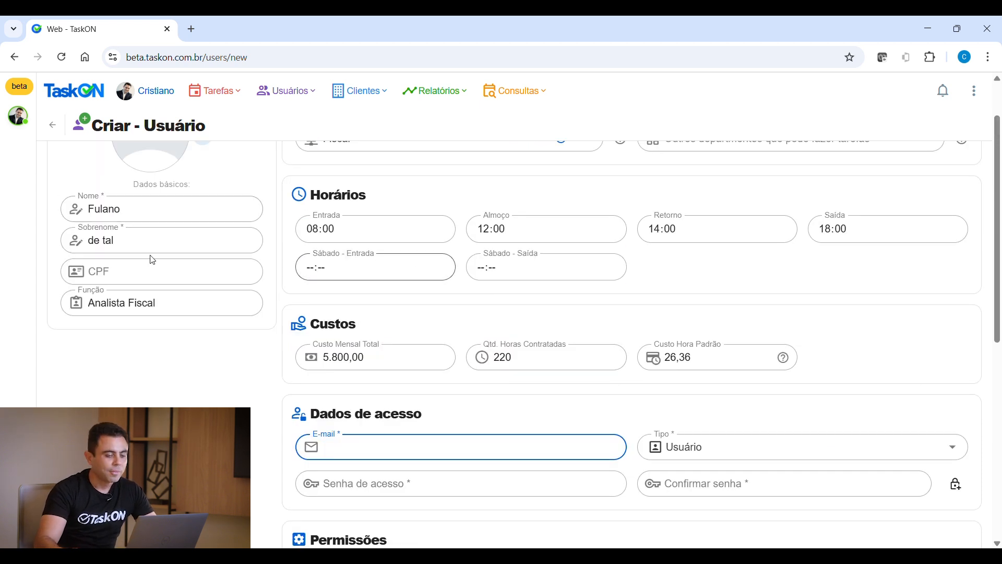
pyautogui.scroll(-1, 159, 259)
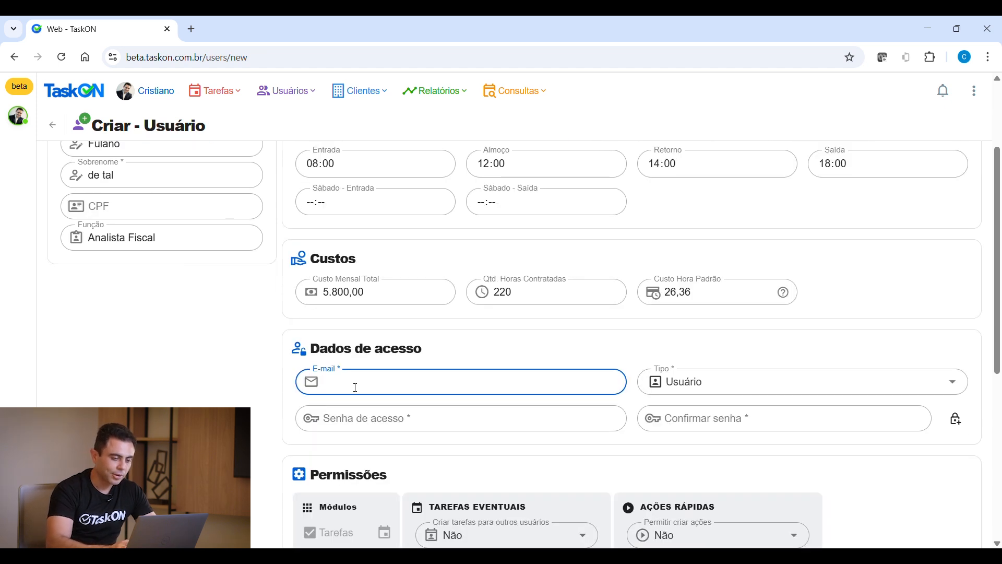
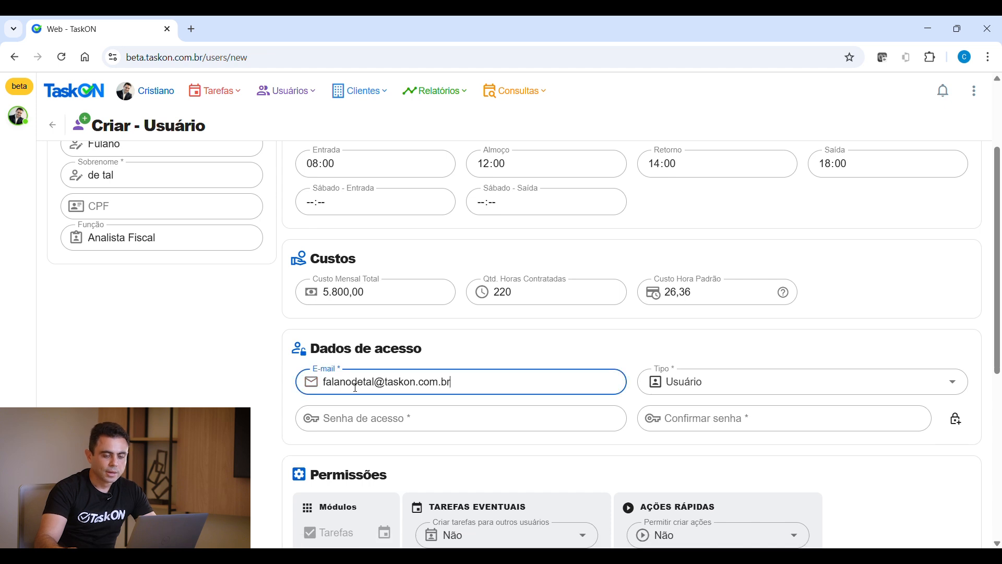
pyautogui.press('Tab')
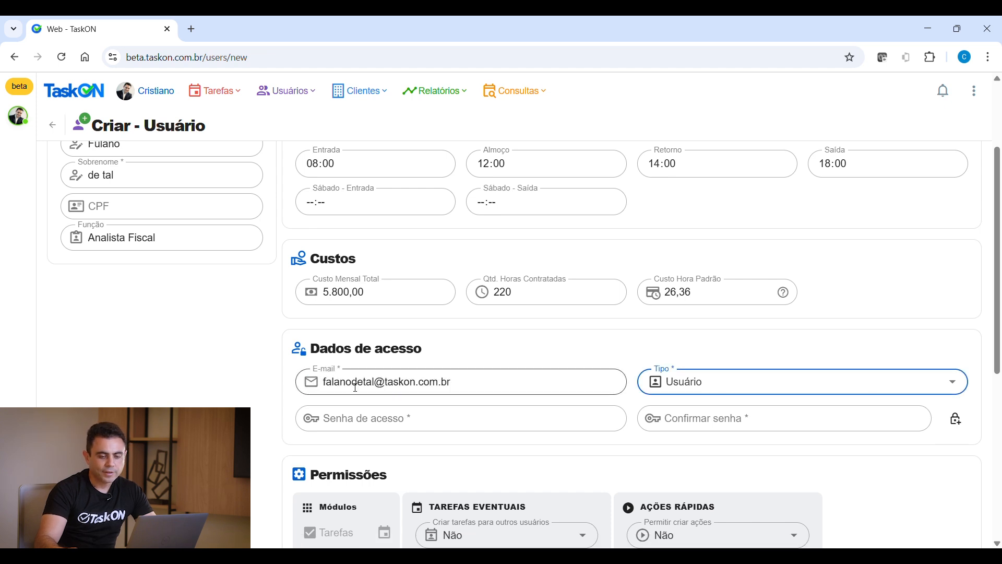
pyautogui.click(963, 391)
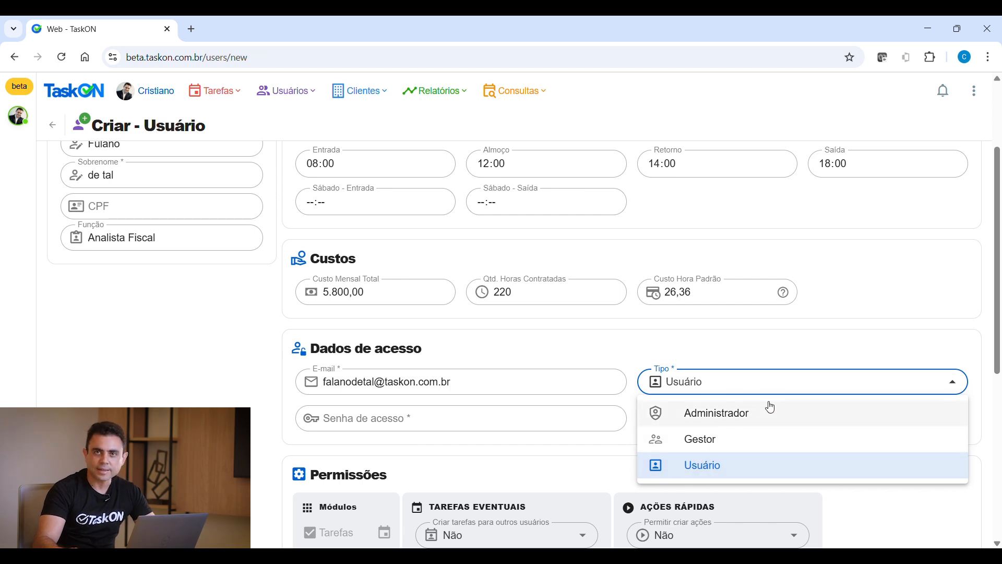
pyautogui.click(701, 465)
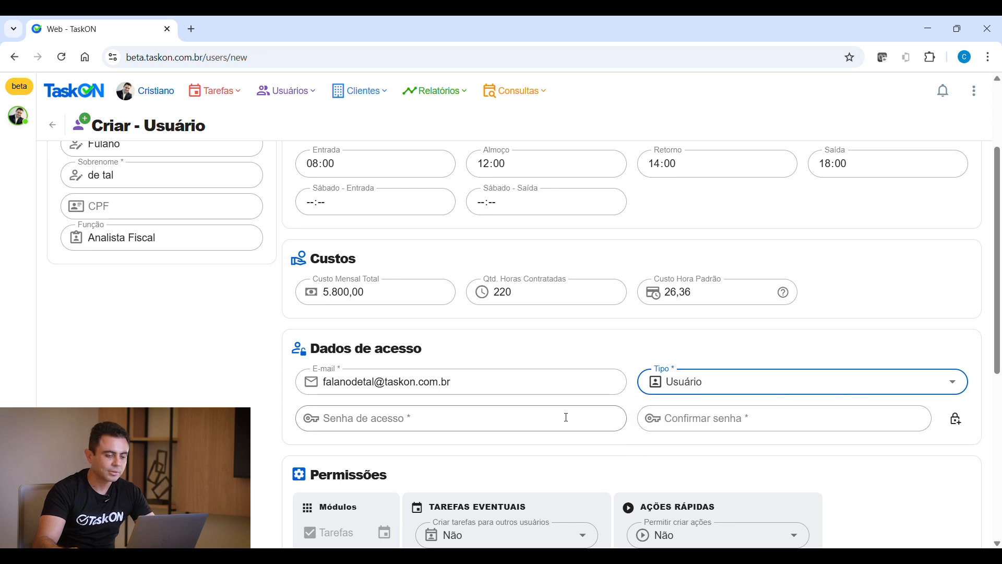
# Type the user's access password in Senha de acesso
pyautogui.click(394, 418)
pyautogui.write('12345678')
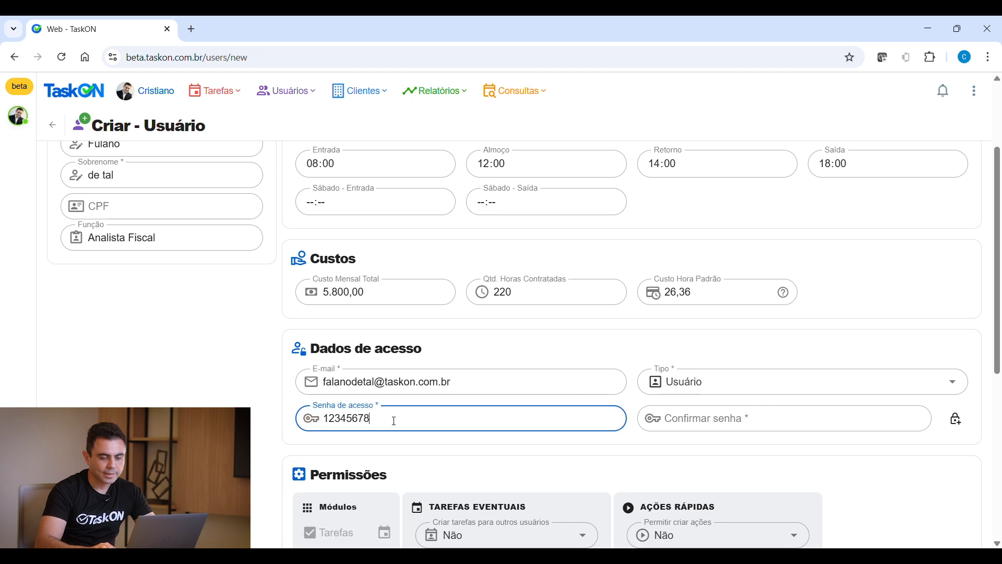
pyautogui.press('Tab')
pyautogui.write('12345678')
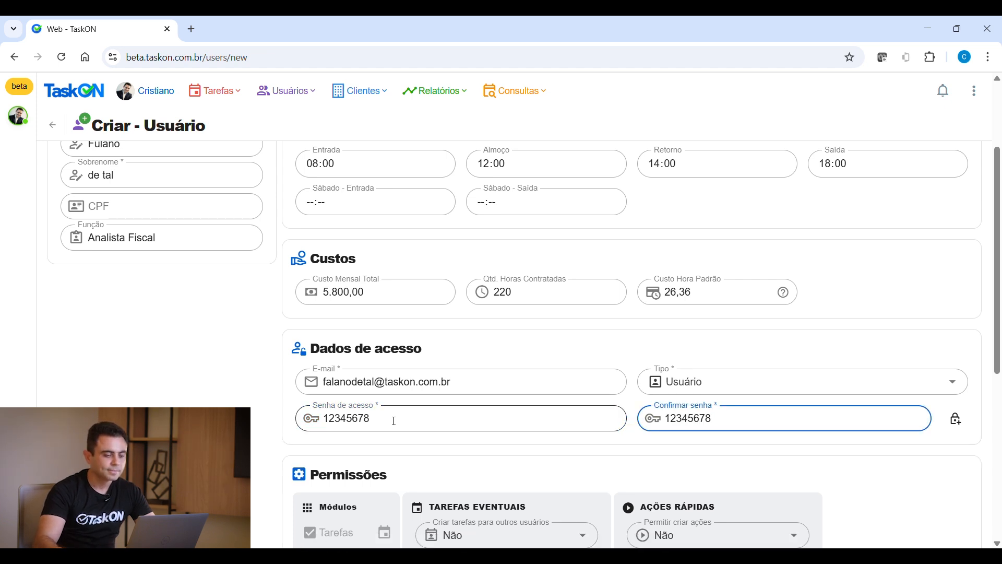
# Tick the Clientes, Relatórios and Consultas modules, leaving Usuários unchecked and creating tasks for others at Não
pyautogui.scroll(-4, 394, 421)
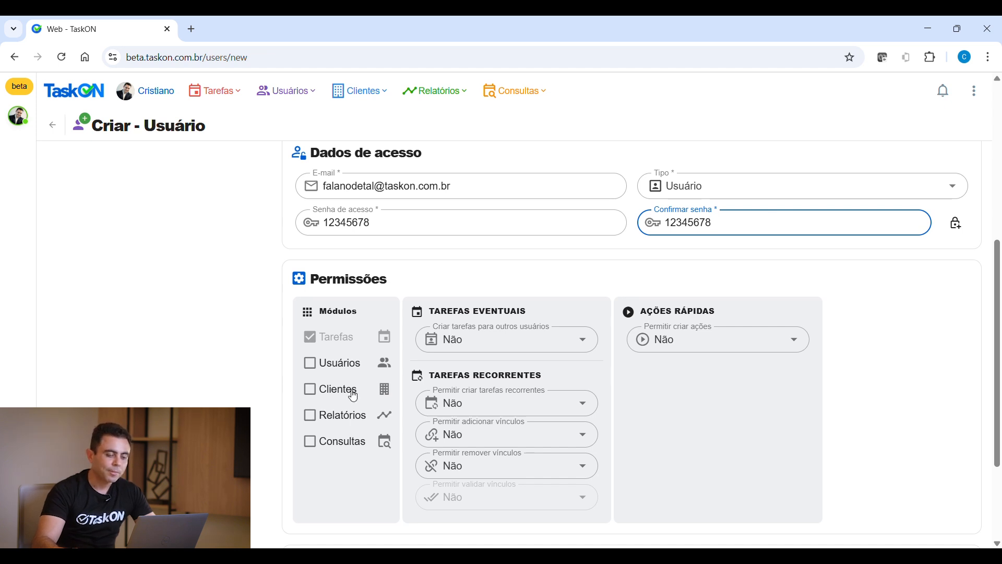
pyautogui.click(314, 372)
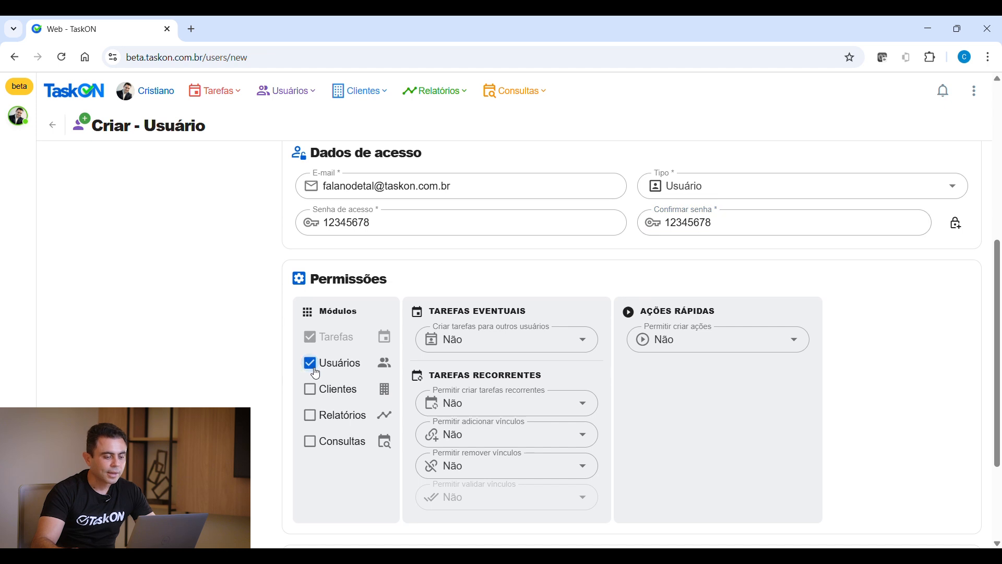
pyautogui.click(315, 372)
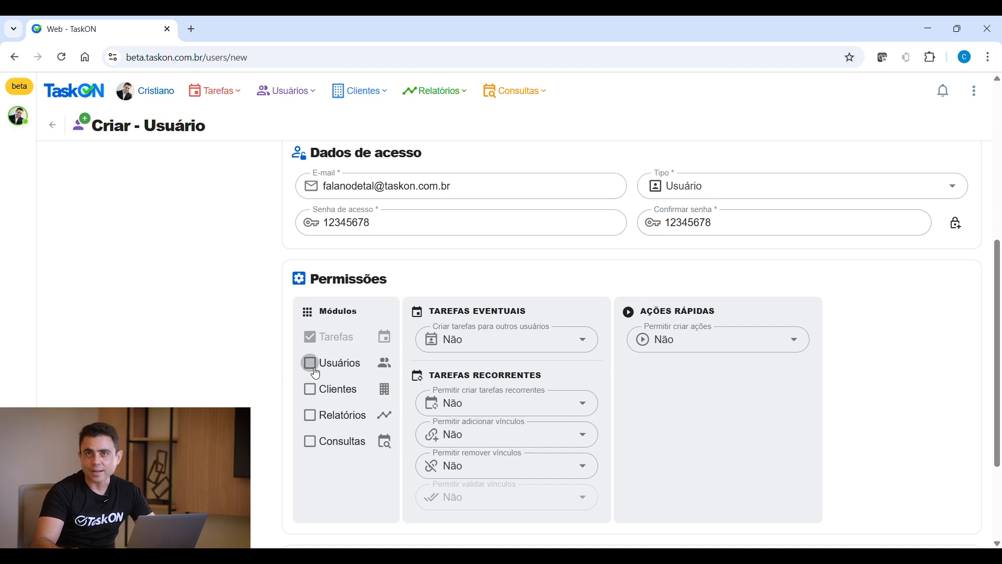
pyautogui.click(315, 398)
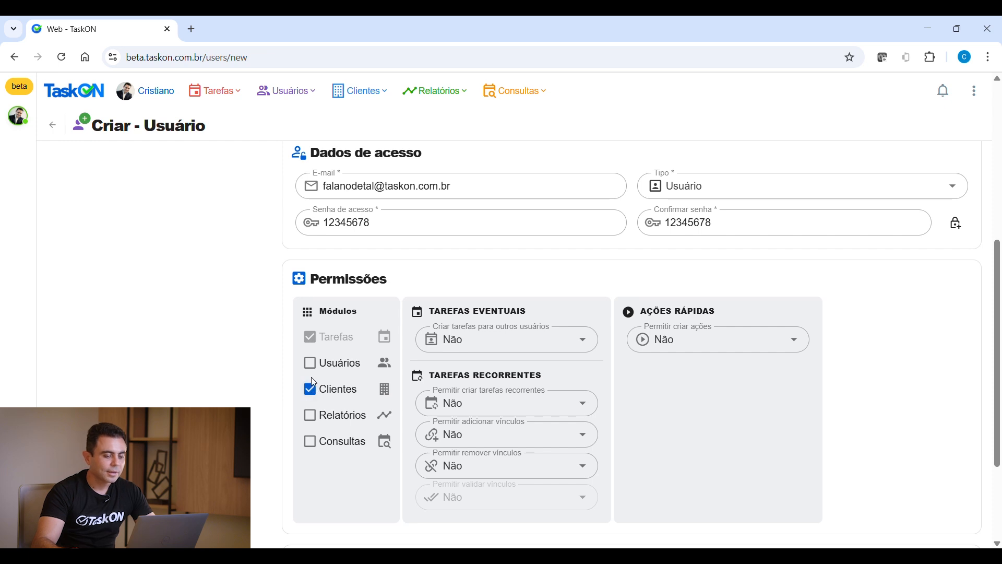
pyautogui.click(311, 416)
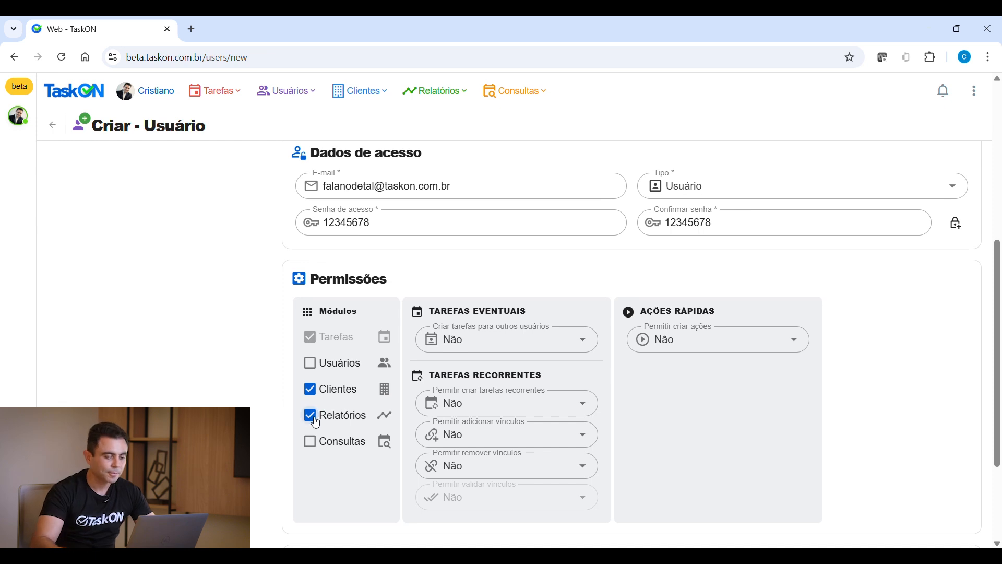
pyautogui.click(312, 448)
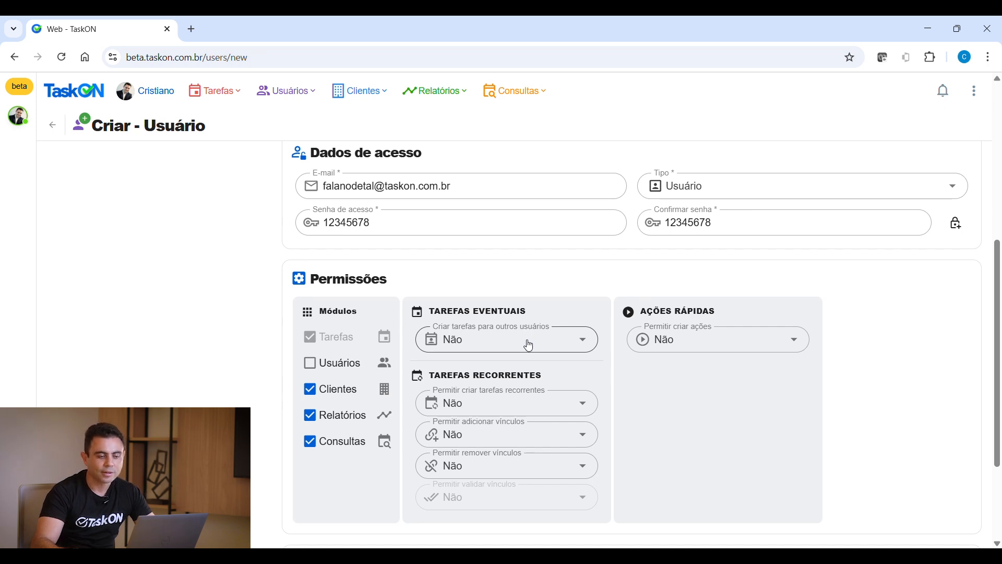
pyautogui.click(586, 341)
pyautogui.click(590, 344)
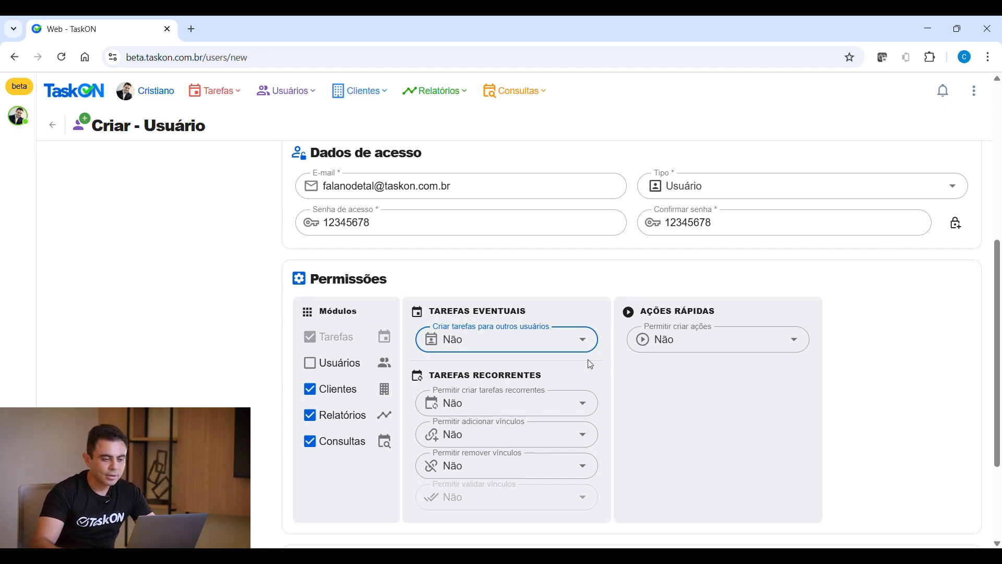
# Set Permitir criar tarefas recorrentes to Sim and keep Permitir adicionar vínculos at Não
pyautogui.scroll(-1, 590, 404)
pyautogui.scroll(-1, 595, 410)
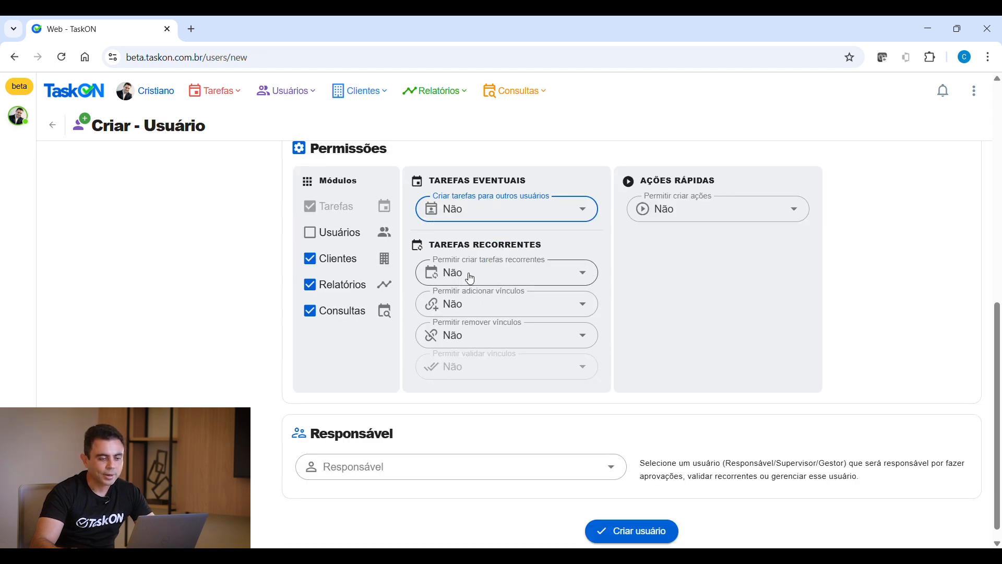
pyautogui.click(587, 275)
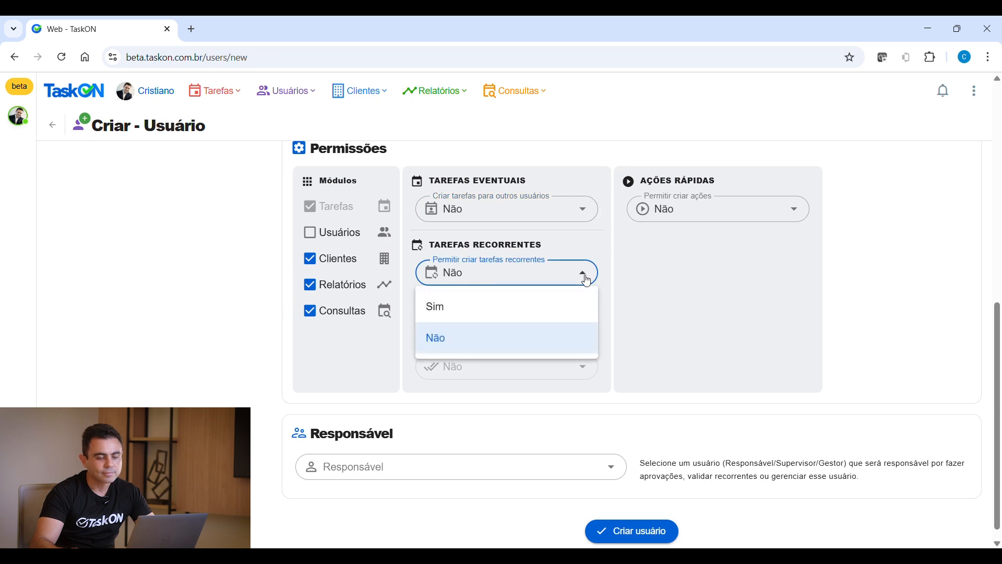
pyautogui.click(459, 322)
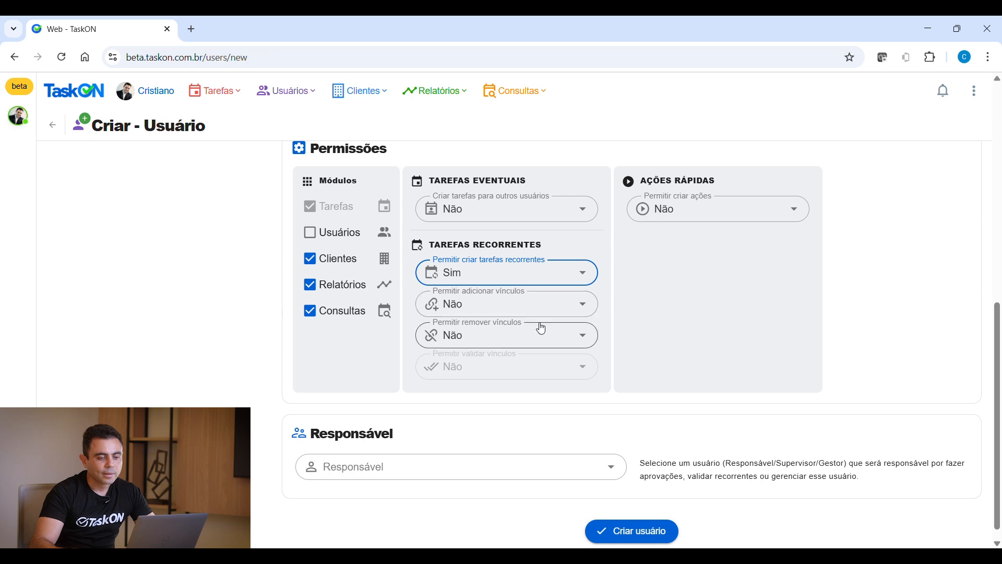
pyautogui.click(589, 309)
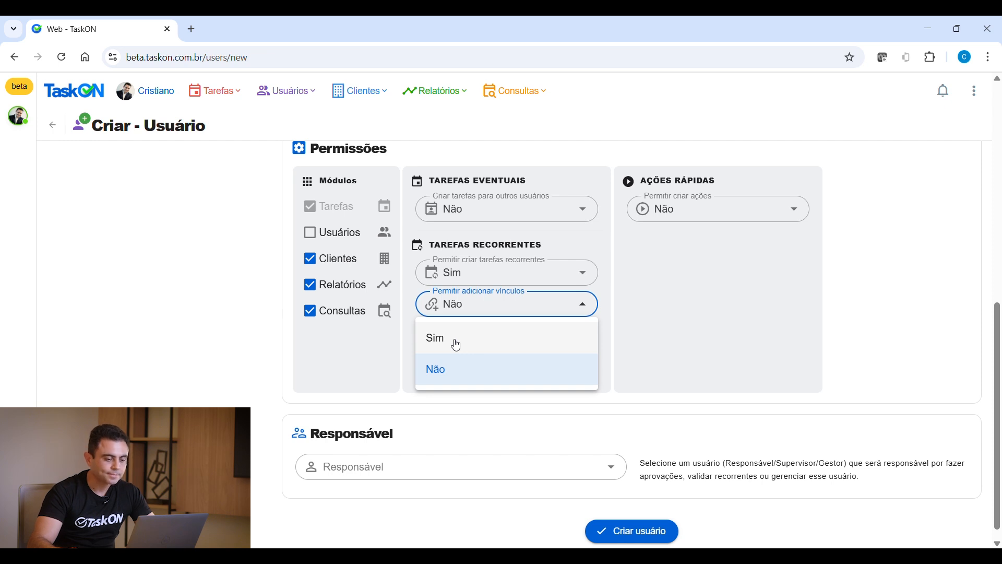
pyautogui.click(445, 369)
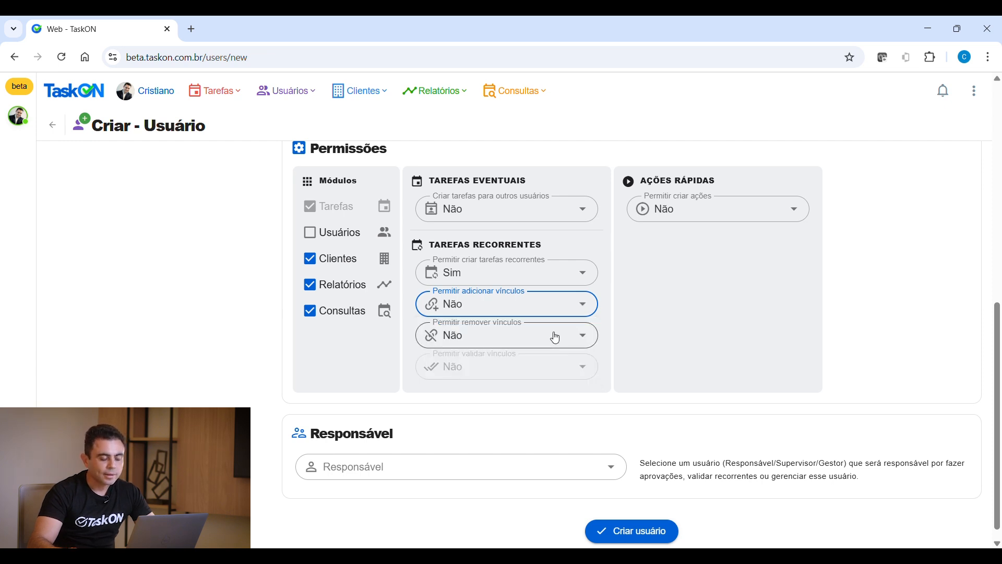
# Set Permitir remover vínculos to Sim and leave Permitir criar ações at Não
pyautogui.click(587, 343)
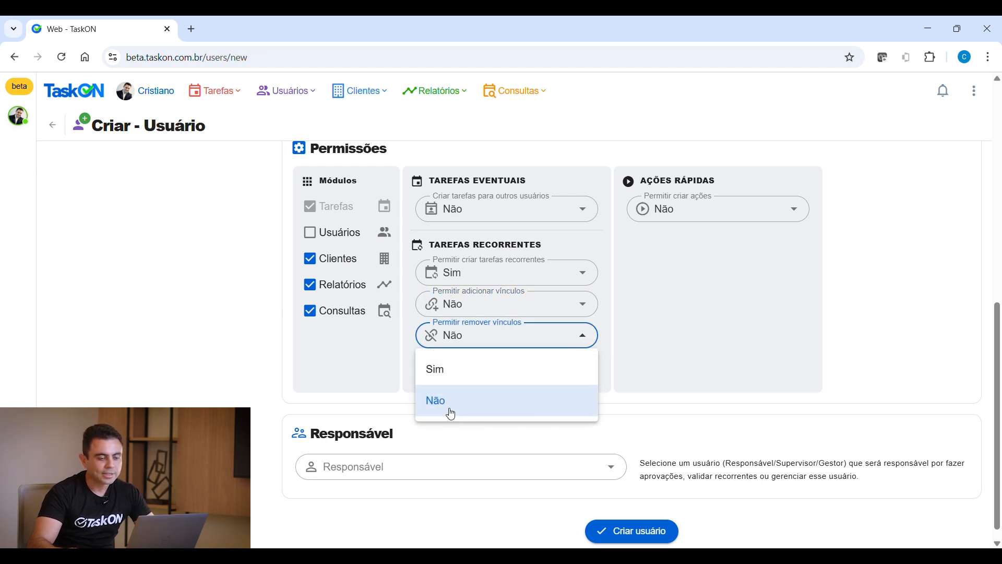
pyautogui.click(451, 413)
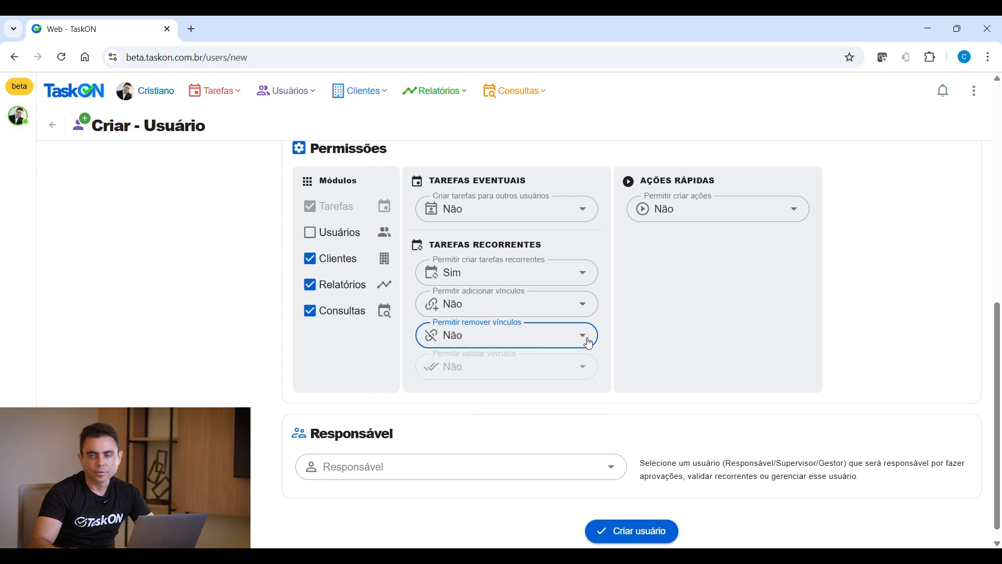
pyautogui.click(588, 342)
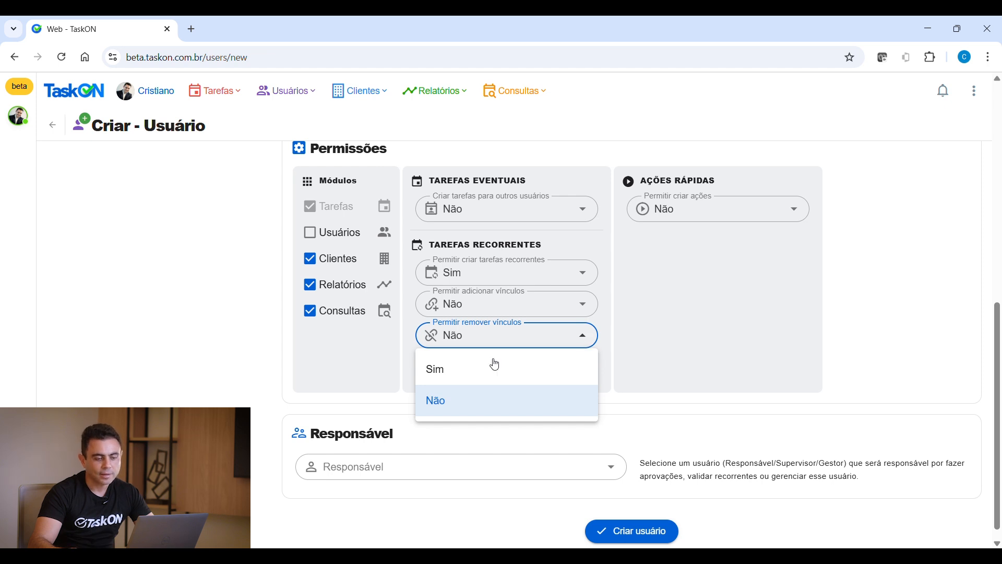
pyautogui.click(439, 370)
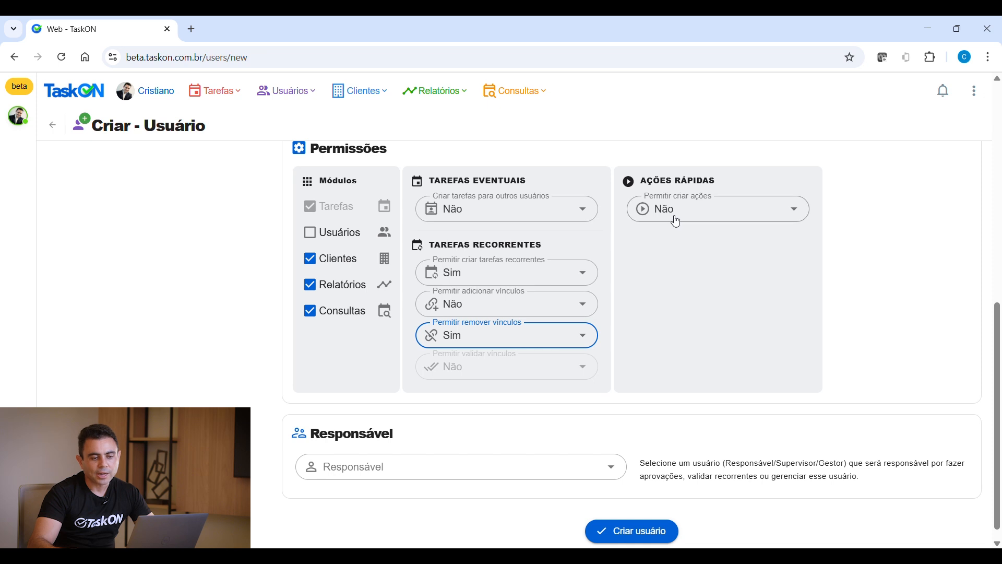
pyautogui.click(798, 211)
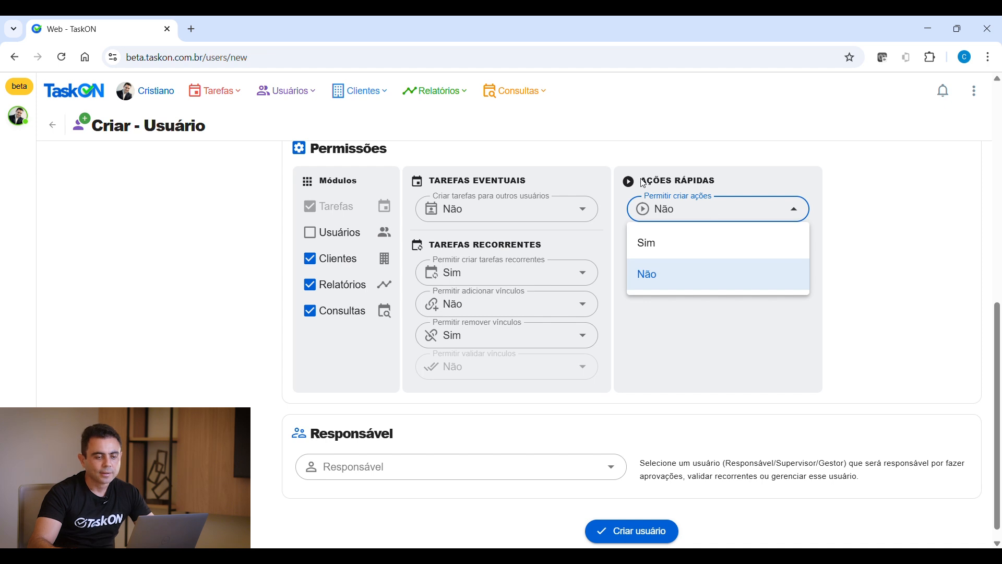
pyautogui.click(804, 211)
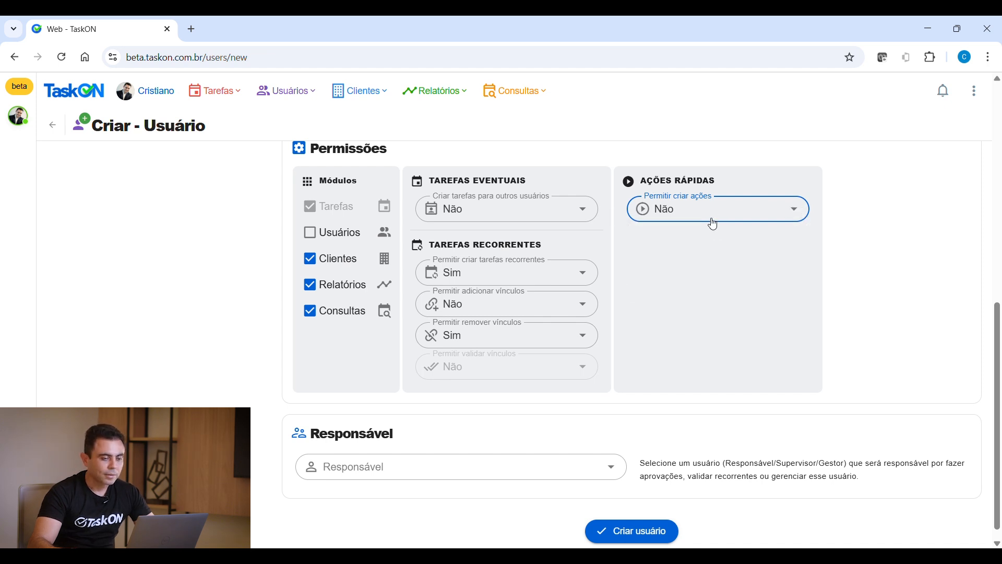
pyautogui.scroll(-1, 510, 266)
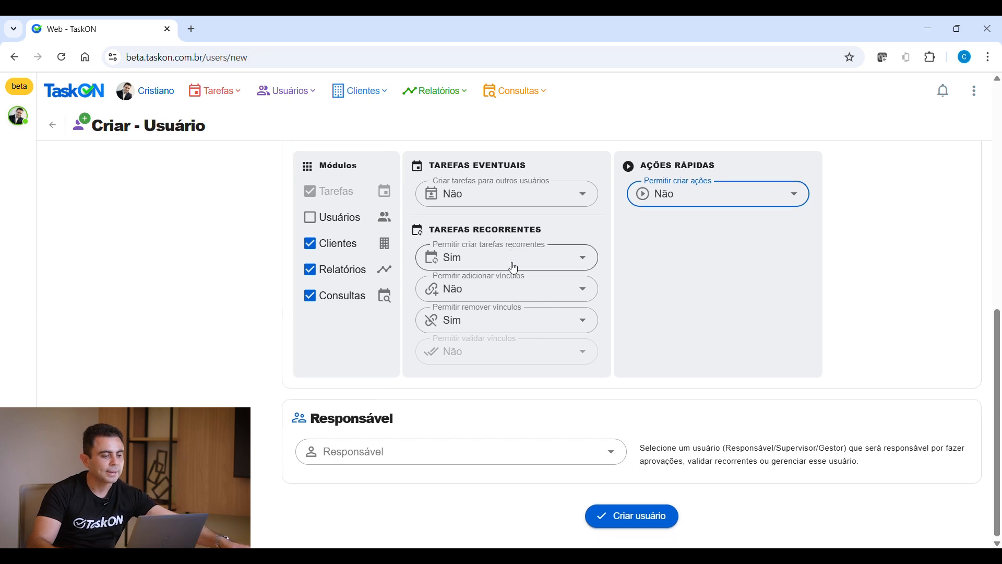
pyautogui.scroll(3, 483, 277)
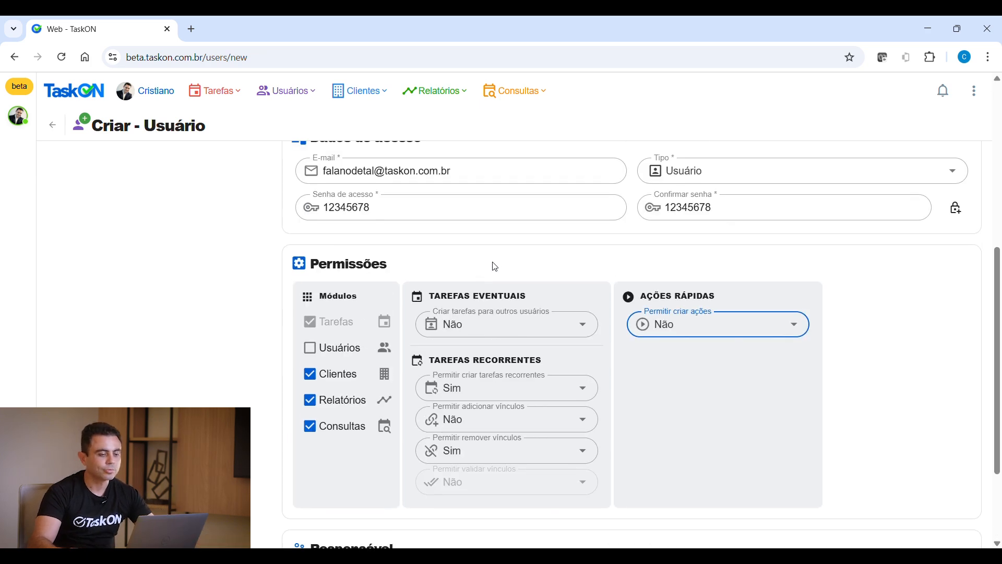
pyautogui.scroll(-3, 502, 249)
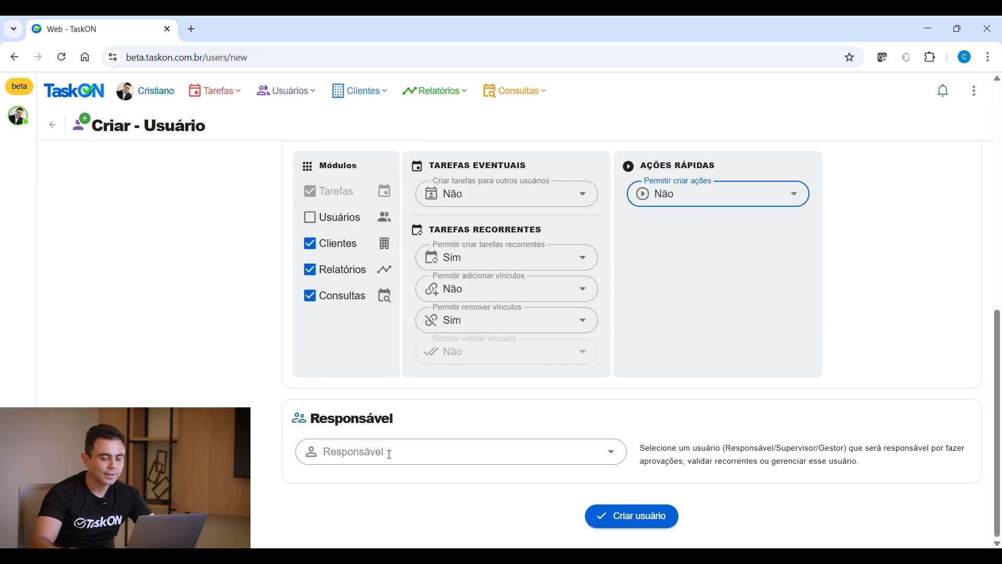
# Choose the listed user as Responsável and create the new user with Criar usuário
pyautogui.click(615, 453)
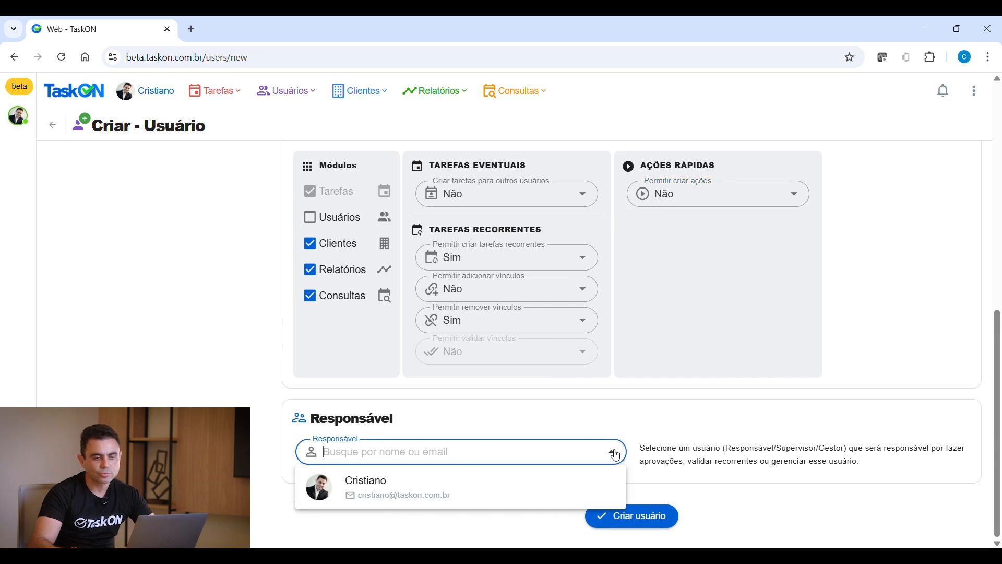
pyautogui.click(388, 501)
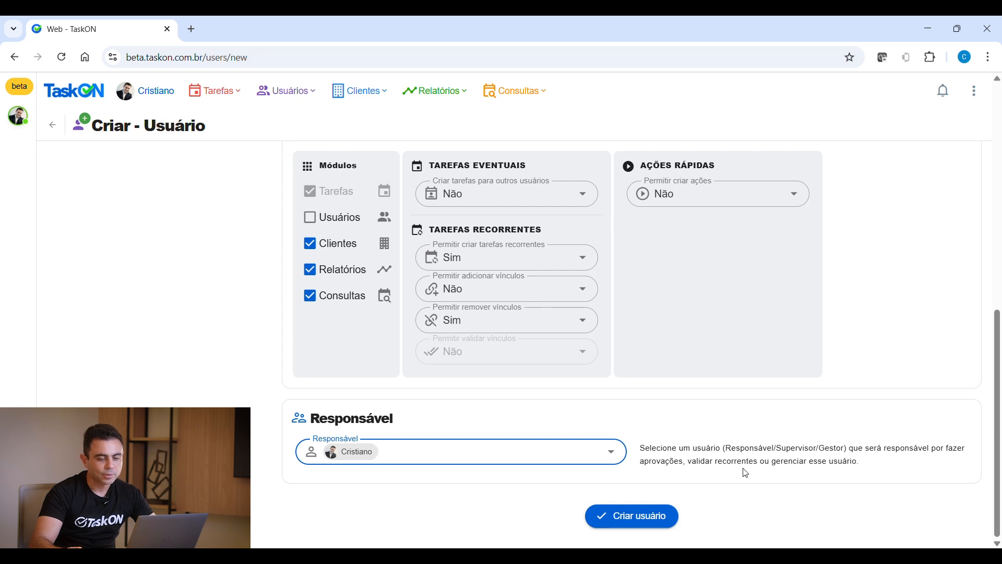
pyautogui.click(624, 514)
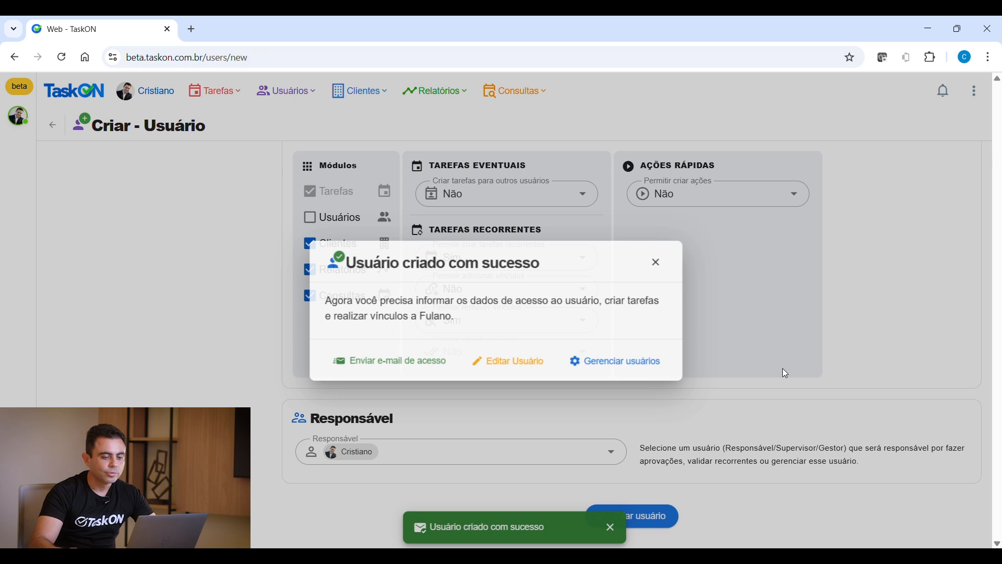